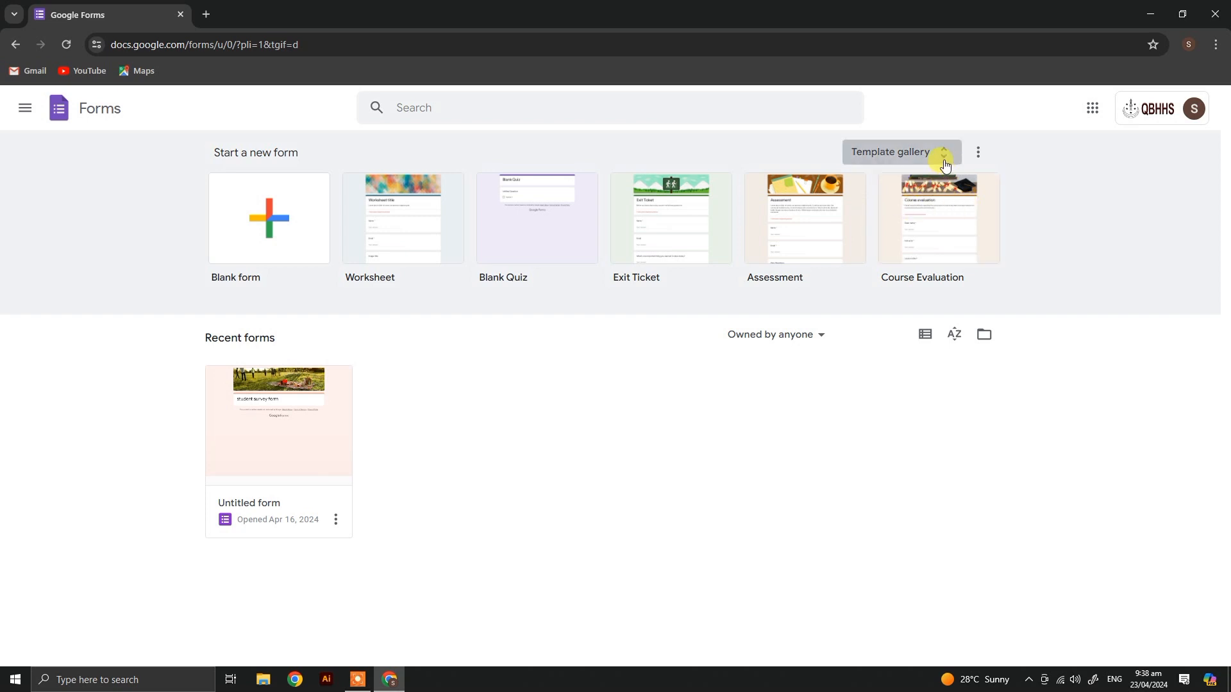
Examine the general form templates in the template gallery, from Education through Work
left_click(941, 159)
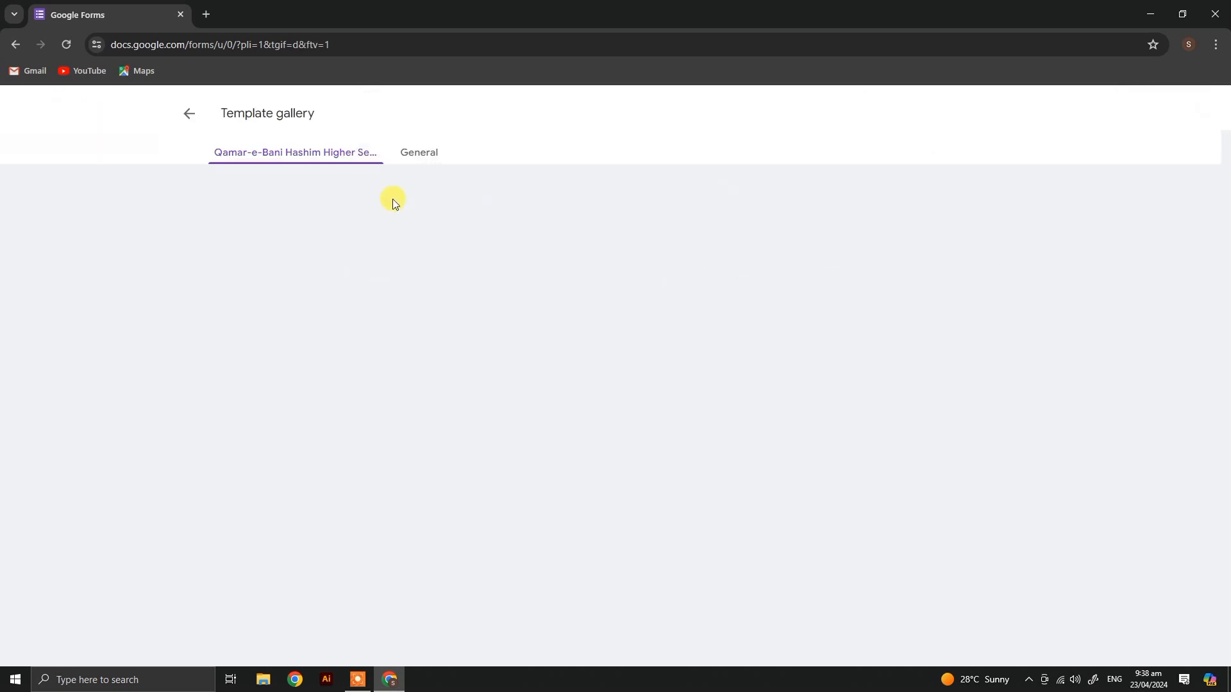
left_click(419, 152)
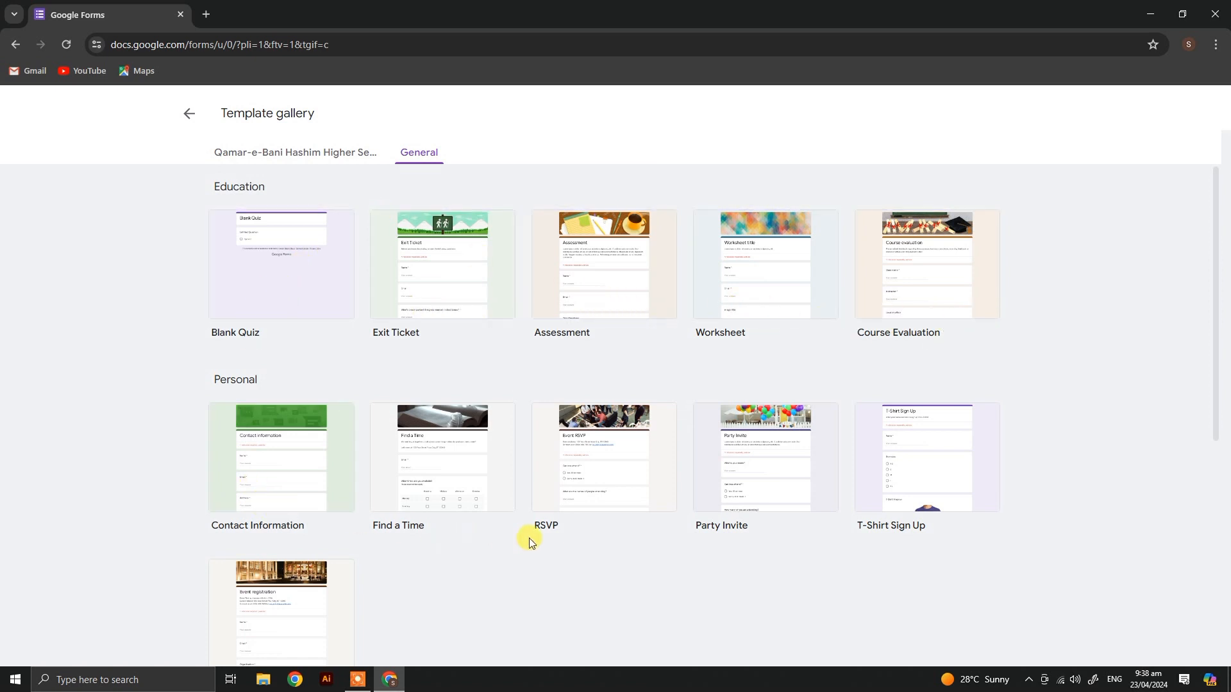
scroll(552, 544, "down", 2)
scroll(787, 469, "down", 4)
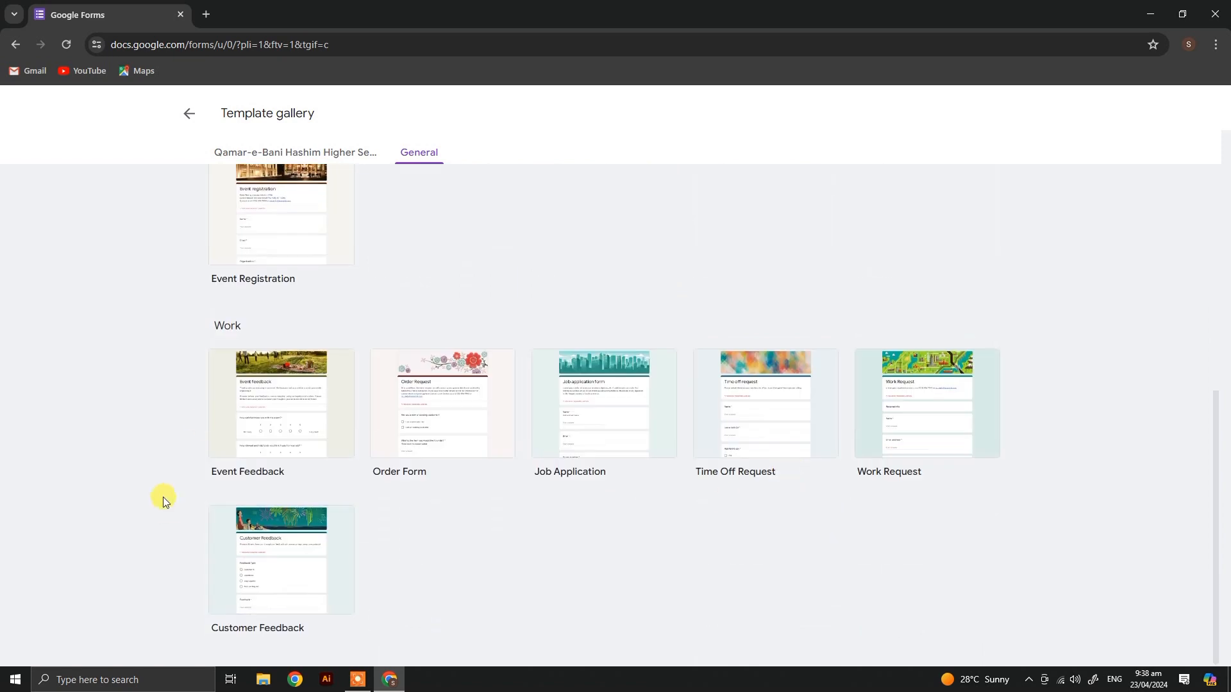
Leave the template gallery and create a new blank form
left_click(189, 114)
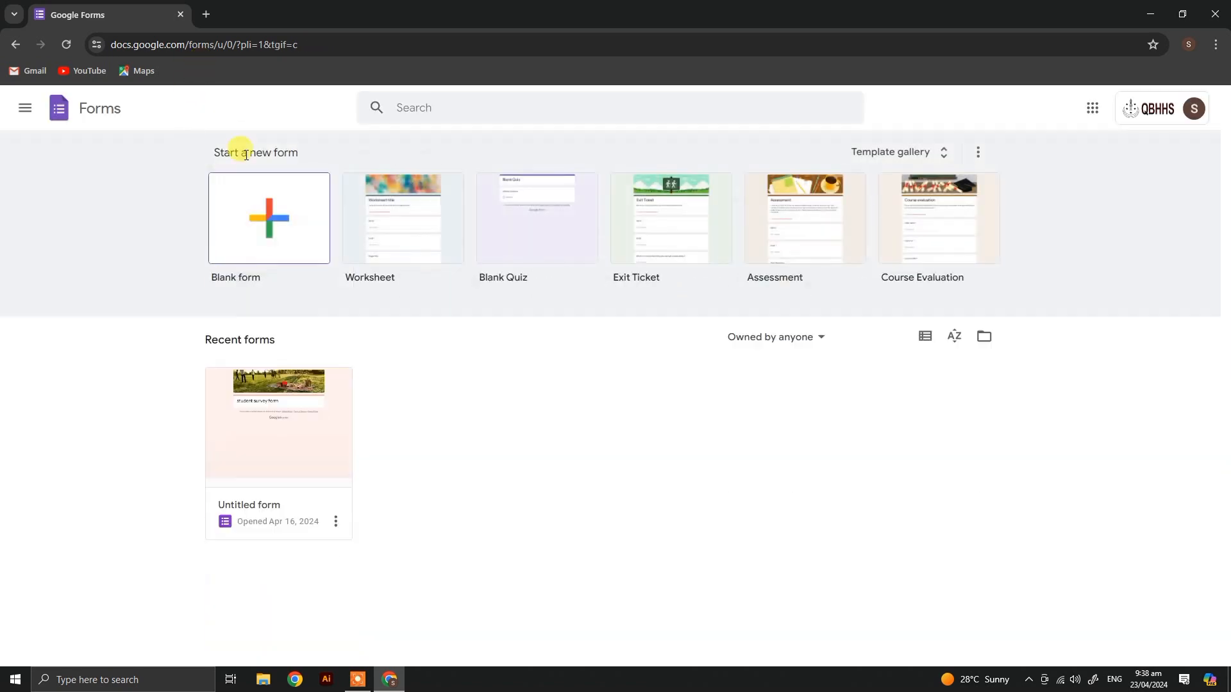
left_click(308, 236)
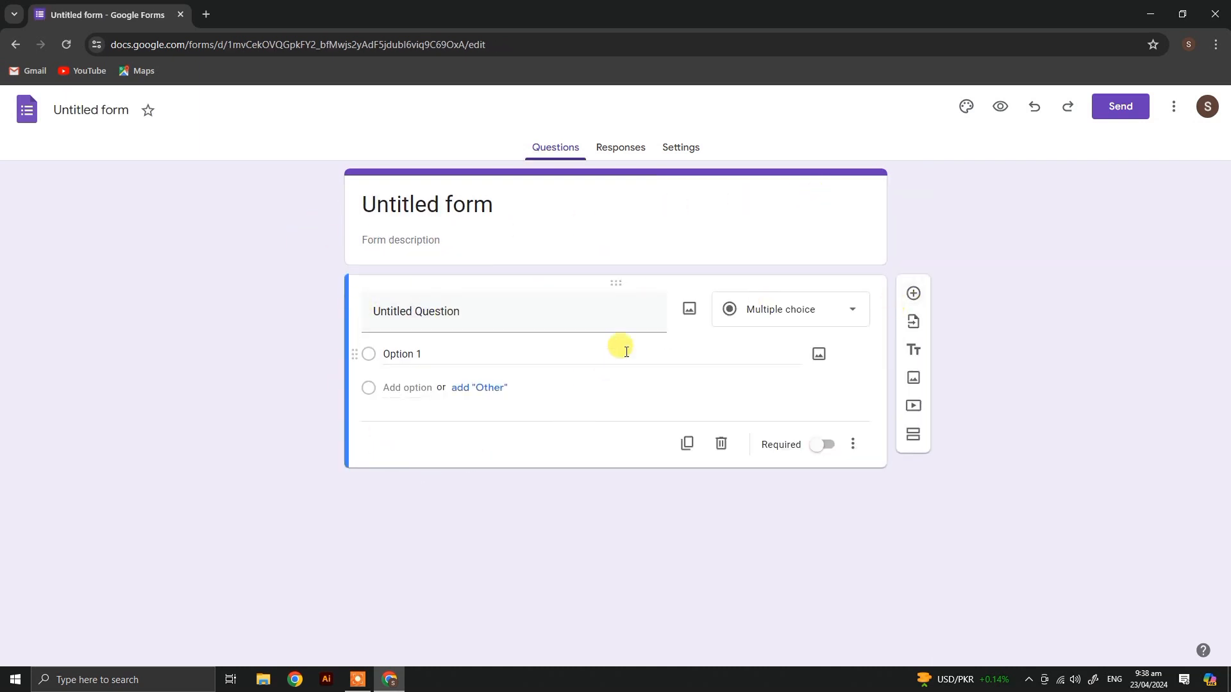
Add two more multiple-choice questions to the form, giving the first added one an "Other" option
left_click(912, 294)
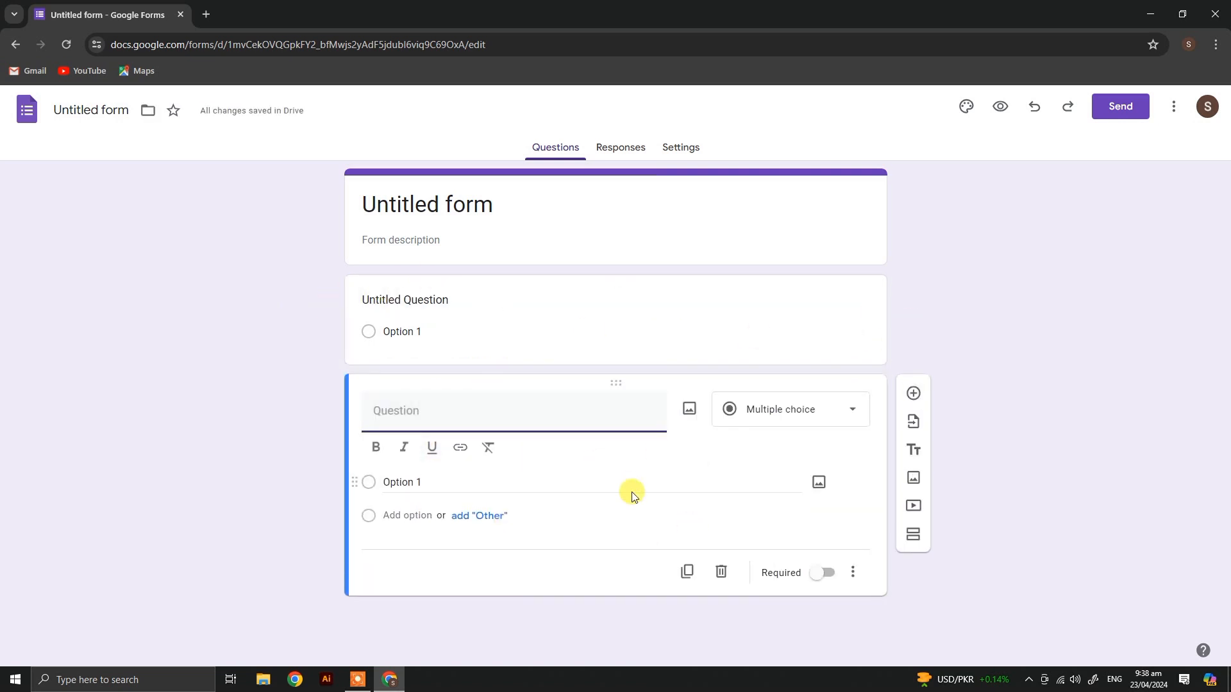
left_click(459, 516)
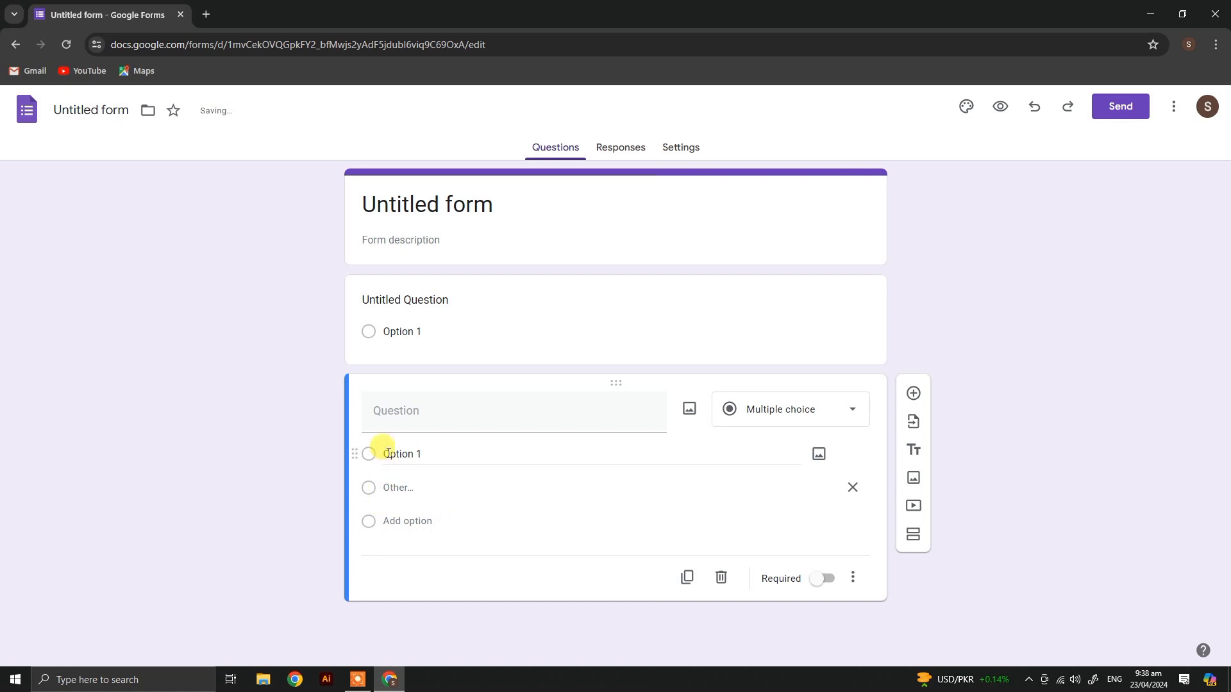
left_click(913, 394)
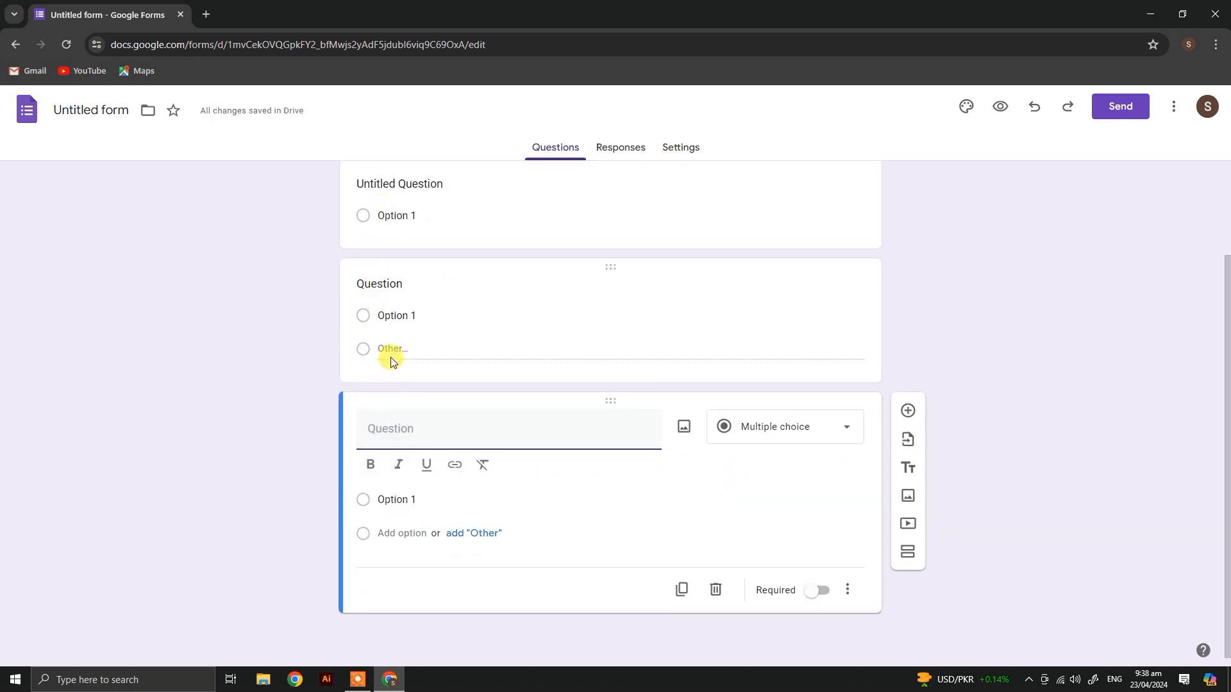
scroll(1029, 520, "up", 2)
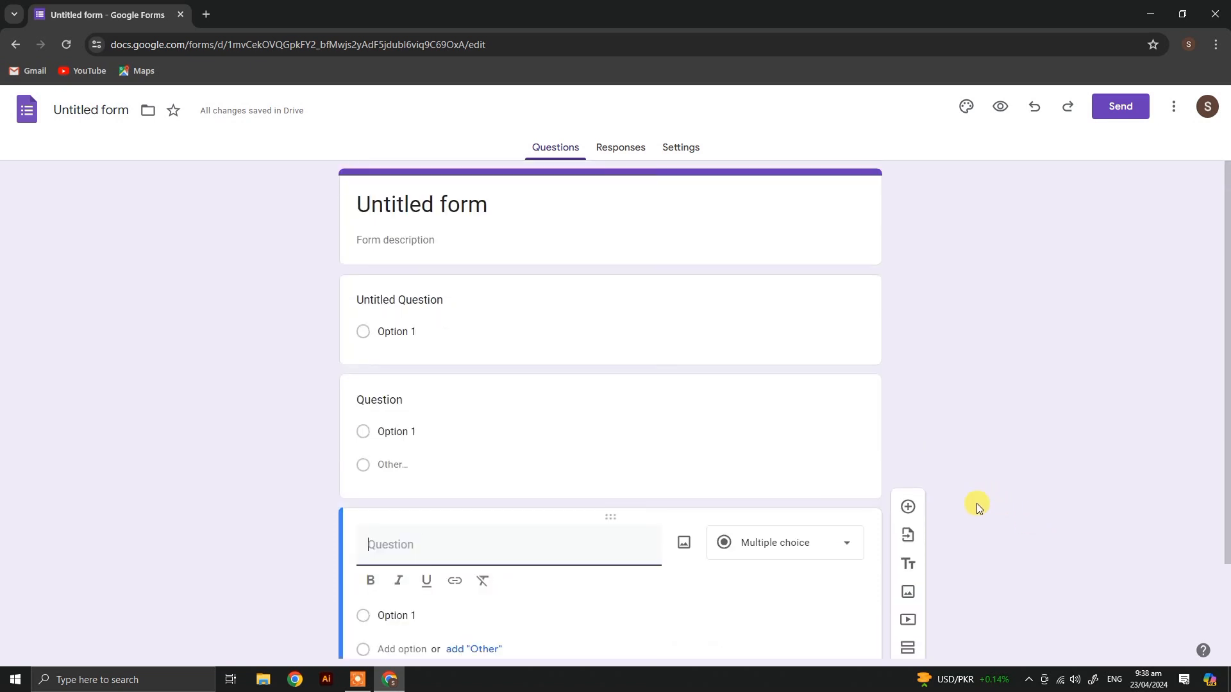
scroll(908, 543, "down", 2)
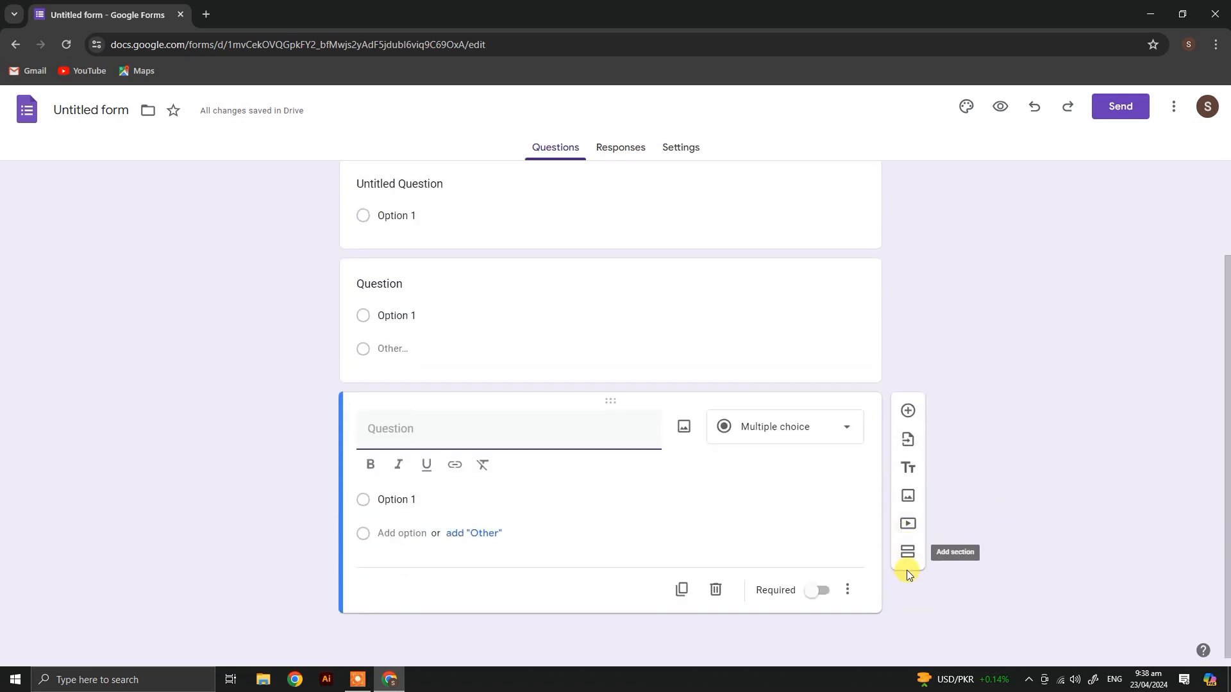
Delete all the questions from the form, leaving only the title and description block
left_click(715, 589)
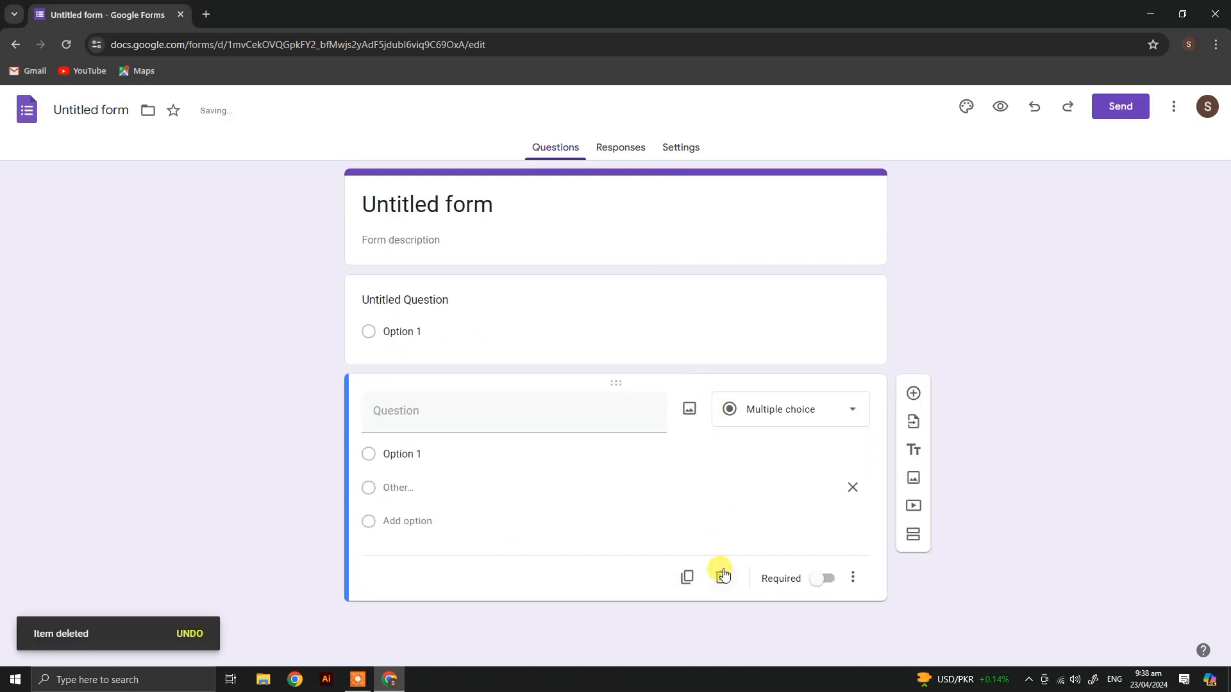
left_click(721, 574)
left_click(721, 443)
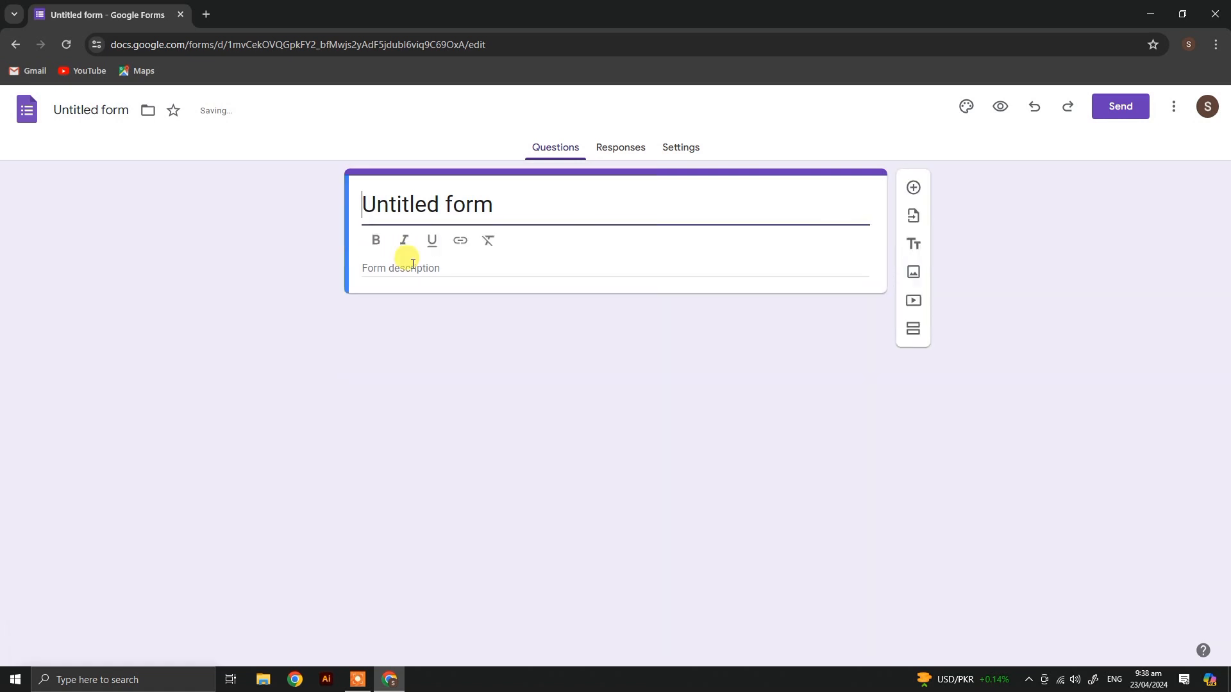
left_click(380, 202)
left_click_drag(540, 202, 359, 202)
key("BackSpace")
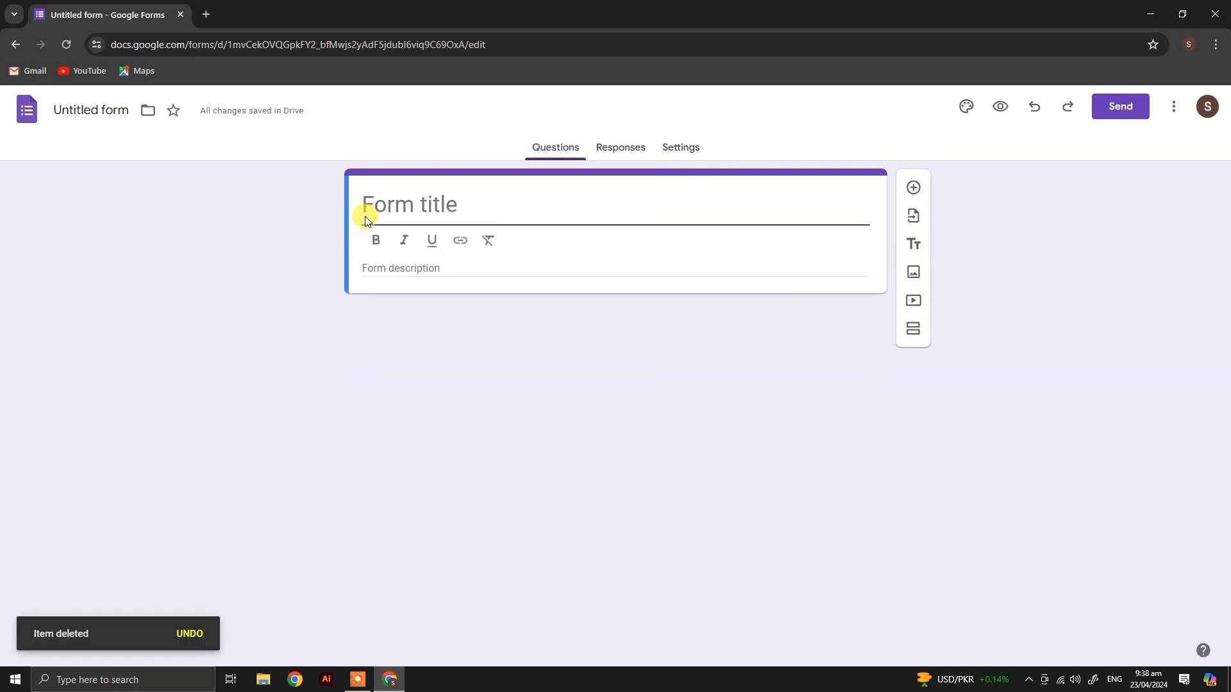
key("ctrl+z")
key("BackSpace")
key("ctrl+z")
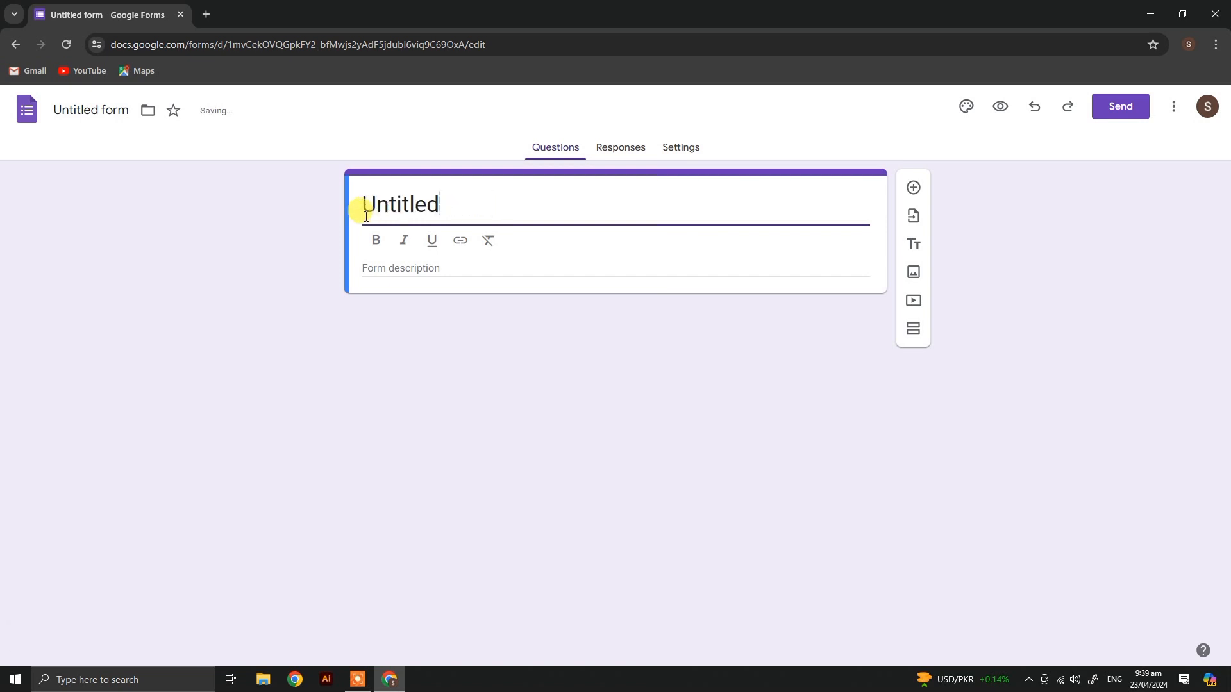
key("BackSpace")
key("BackSpace")
key("BackSpace")
key("ctrl+z")
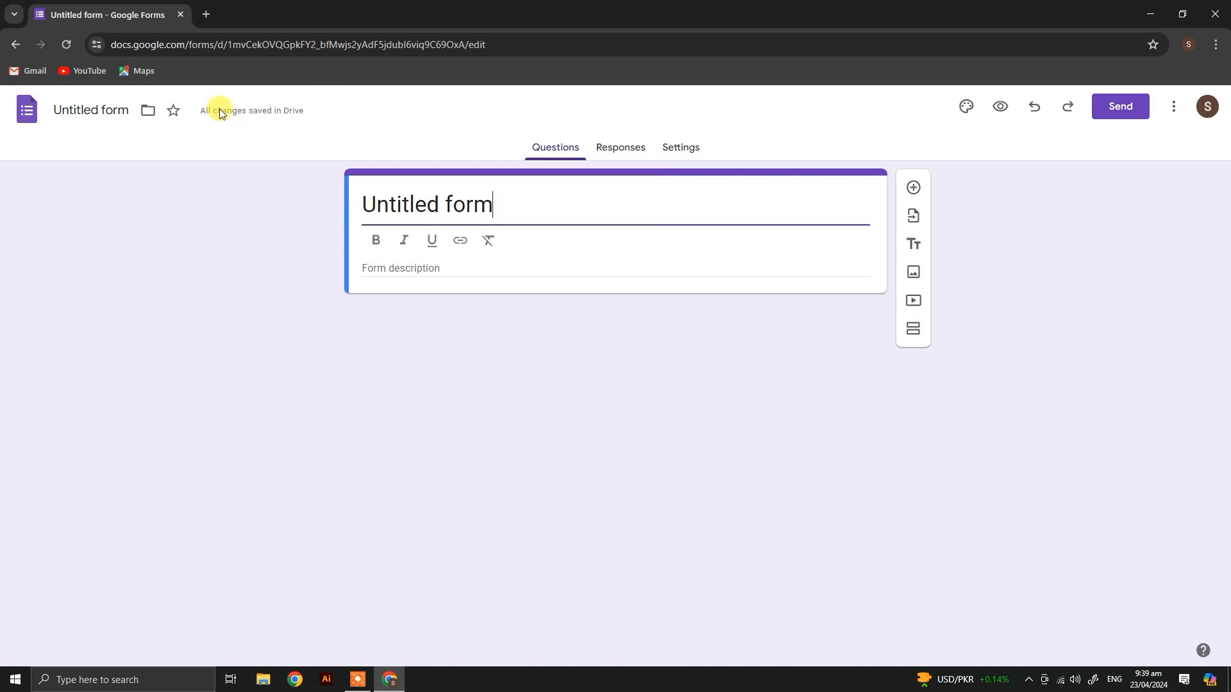
Rename the form file as "Student Survey" and apply that name to the form title as well
left_click(192, 115)
left_click(75, 108)
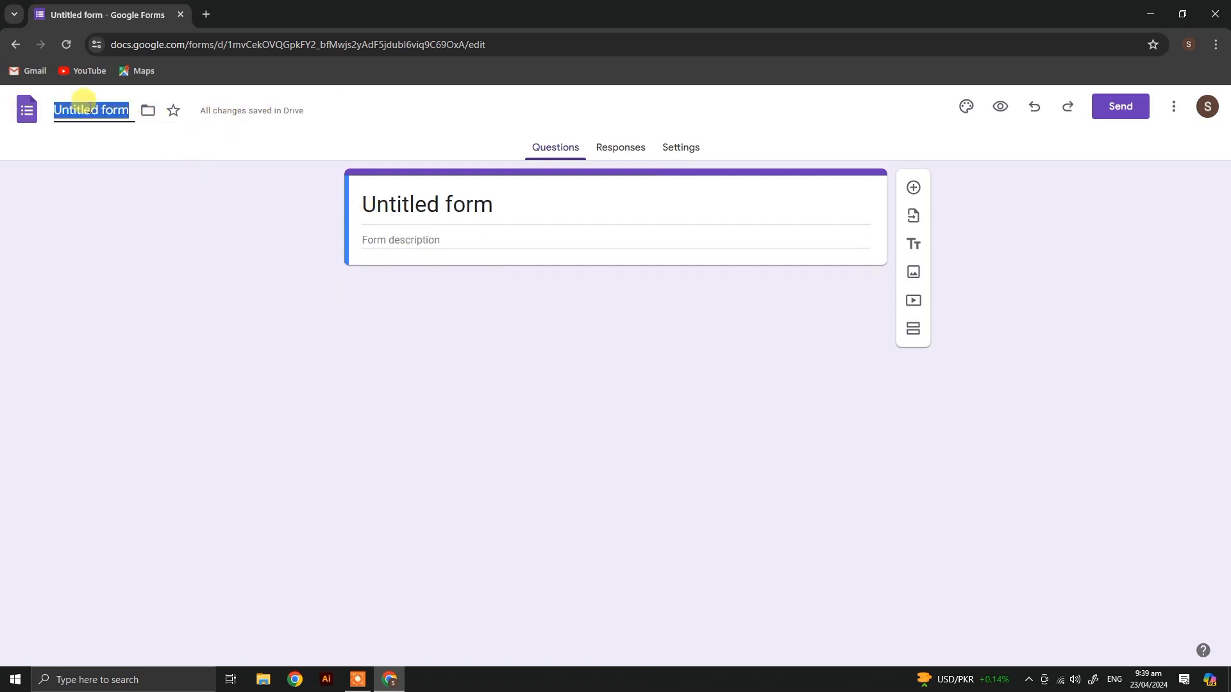
type("s")
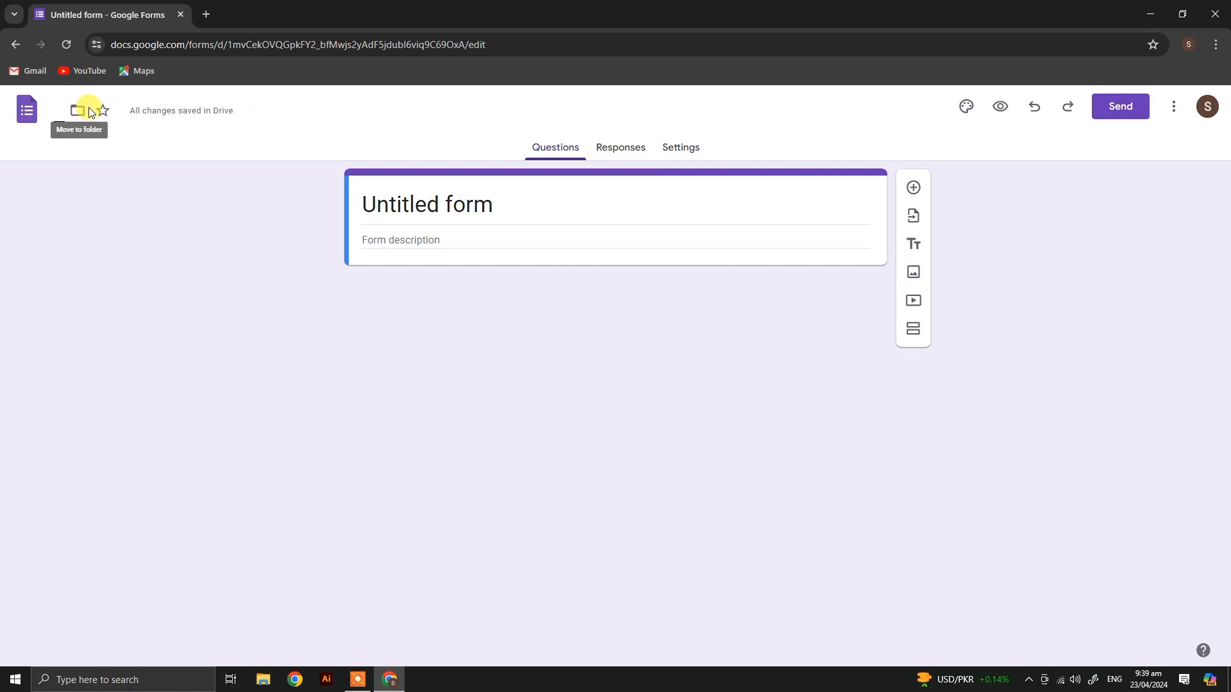
type("tude")
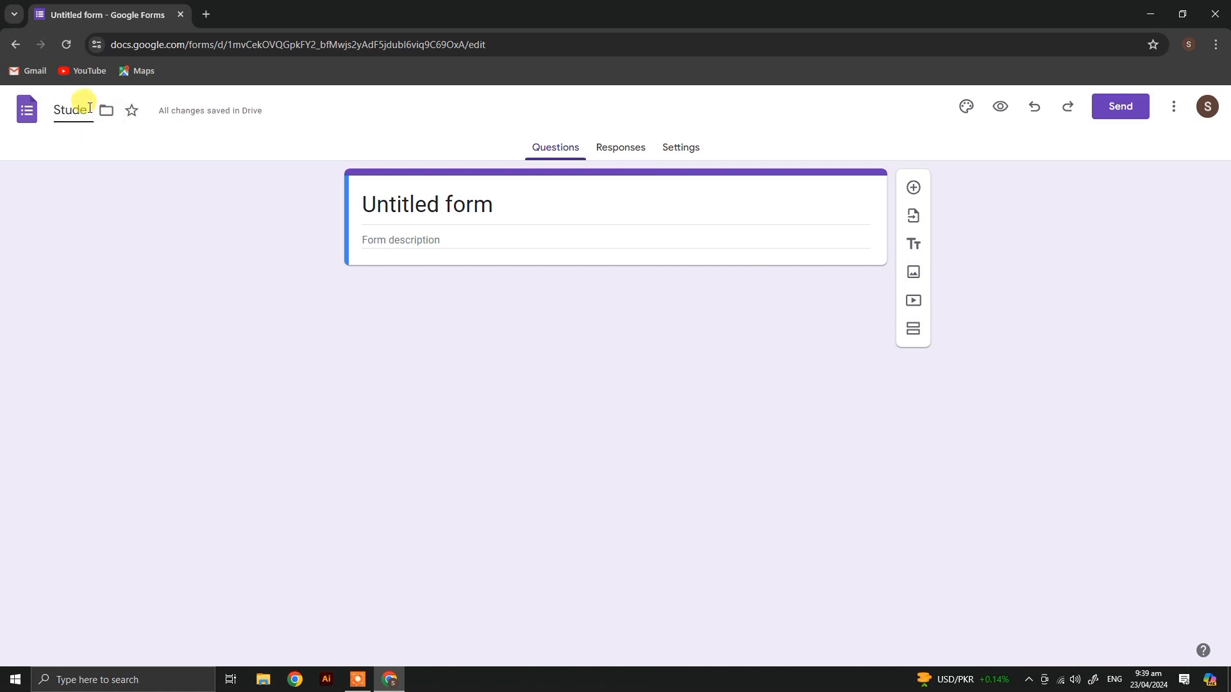
type("nt Surve")
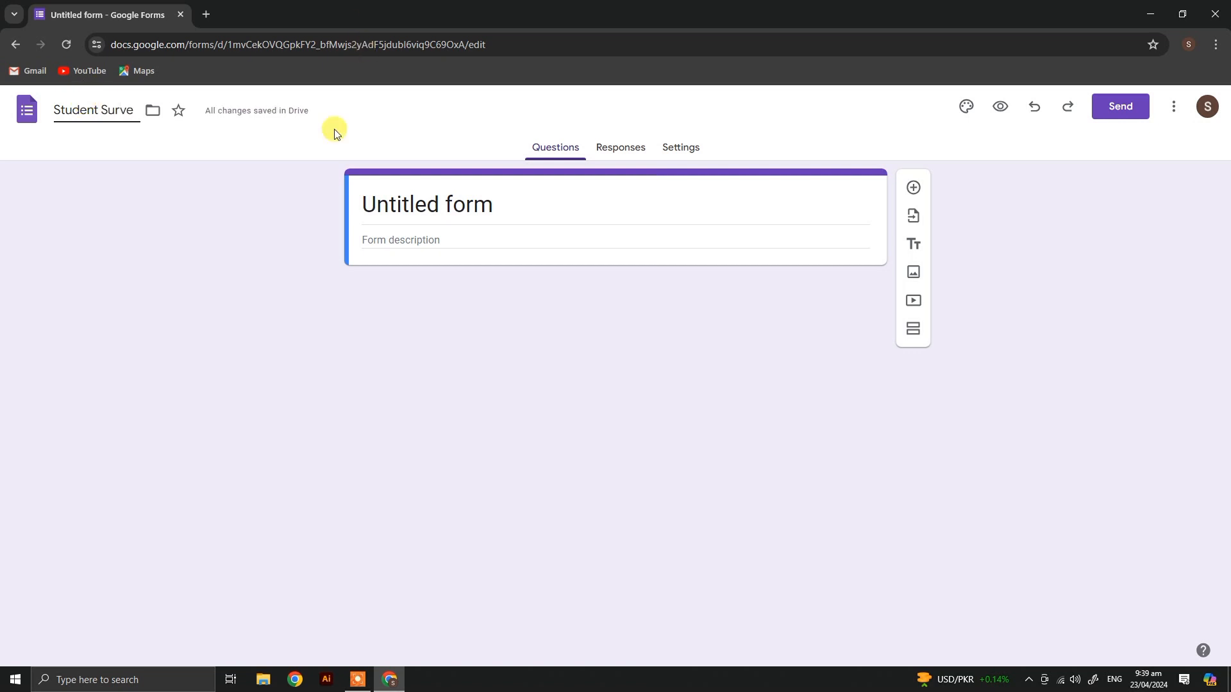
type("y")
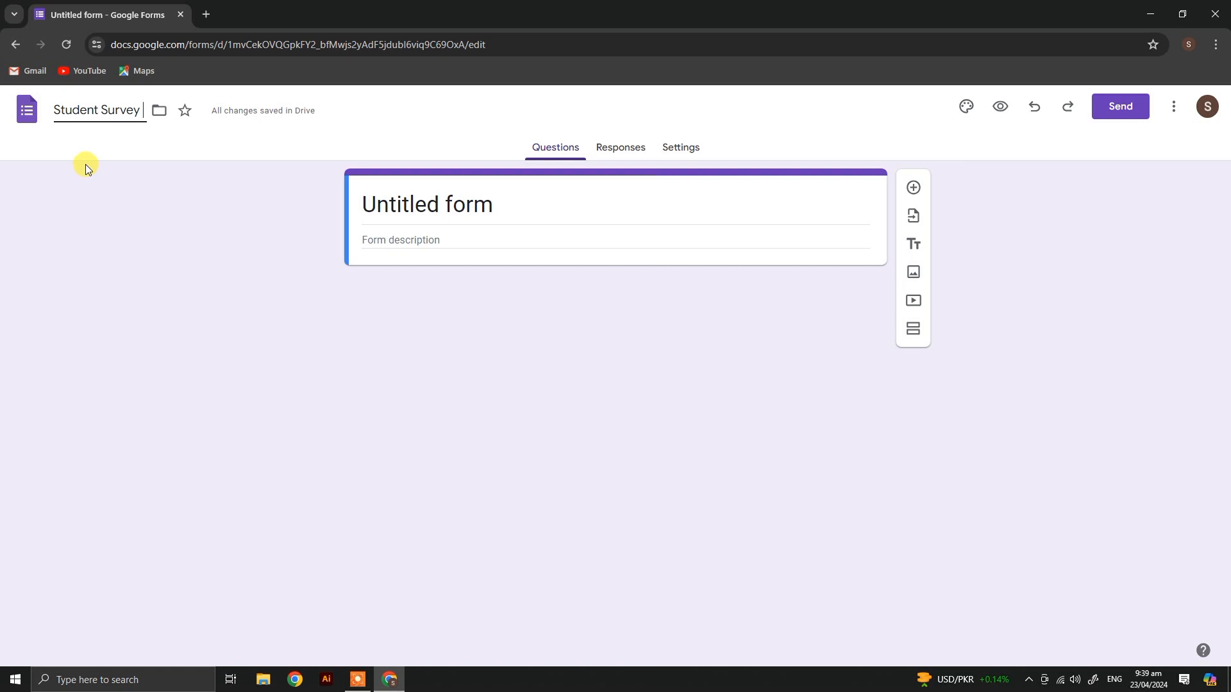
left_click(478, 203)
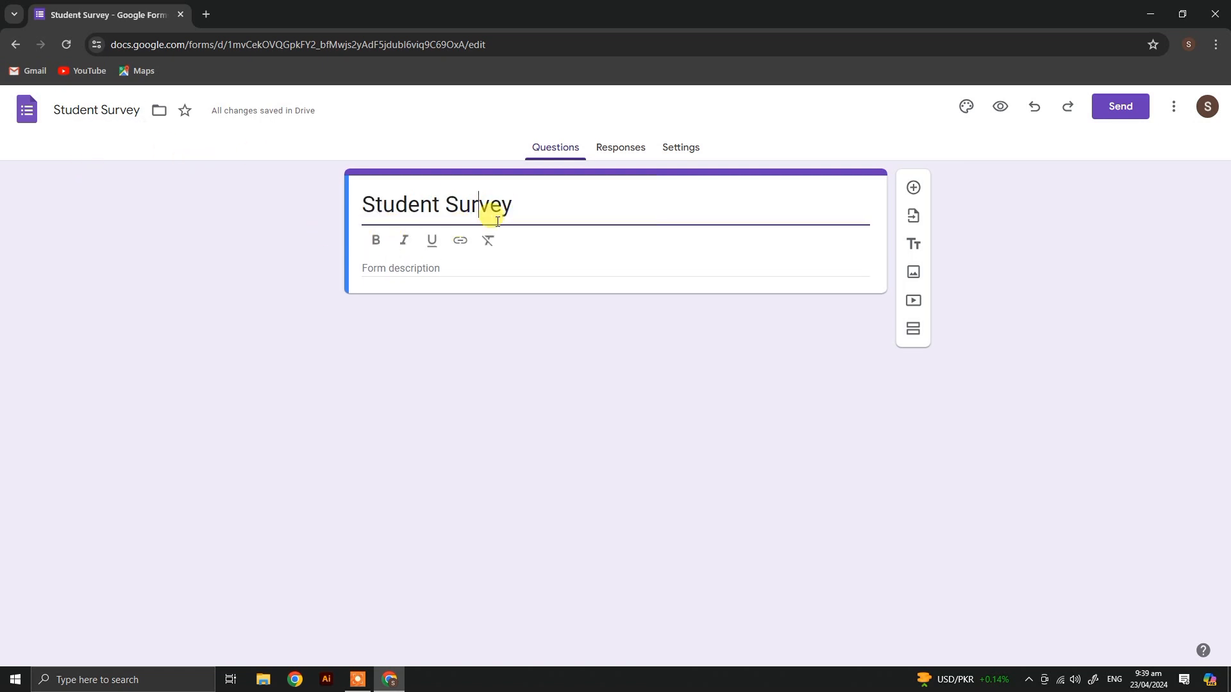
Make the whole form title "Student Survey" bold
left_click(412, 379)
left_click_drag(526, 205, 365, 232)
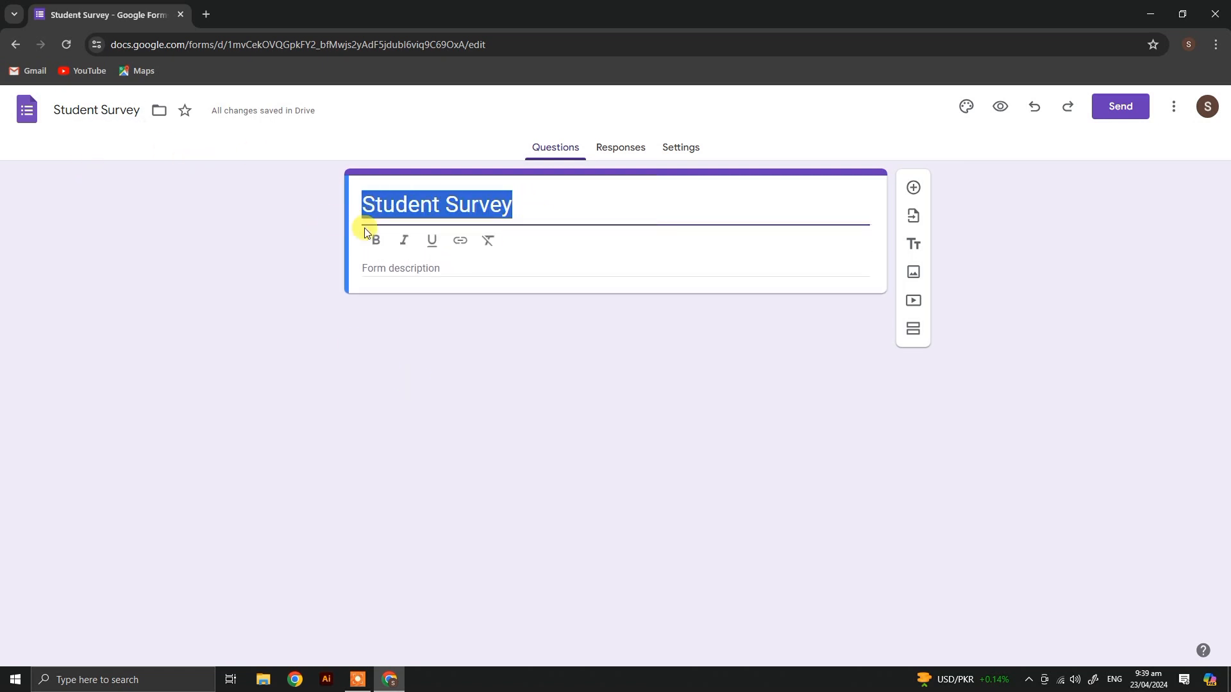
left_click(375, 240)
left_click(275, 280)
Try italic and underline formatting on the form title, removing each again
left_click_drag(522, 201, 388, 216)
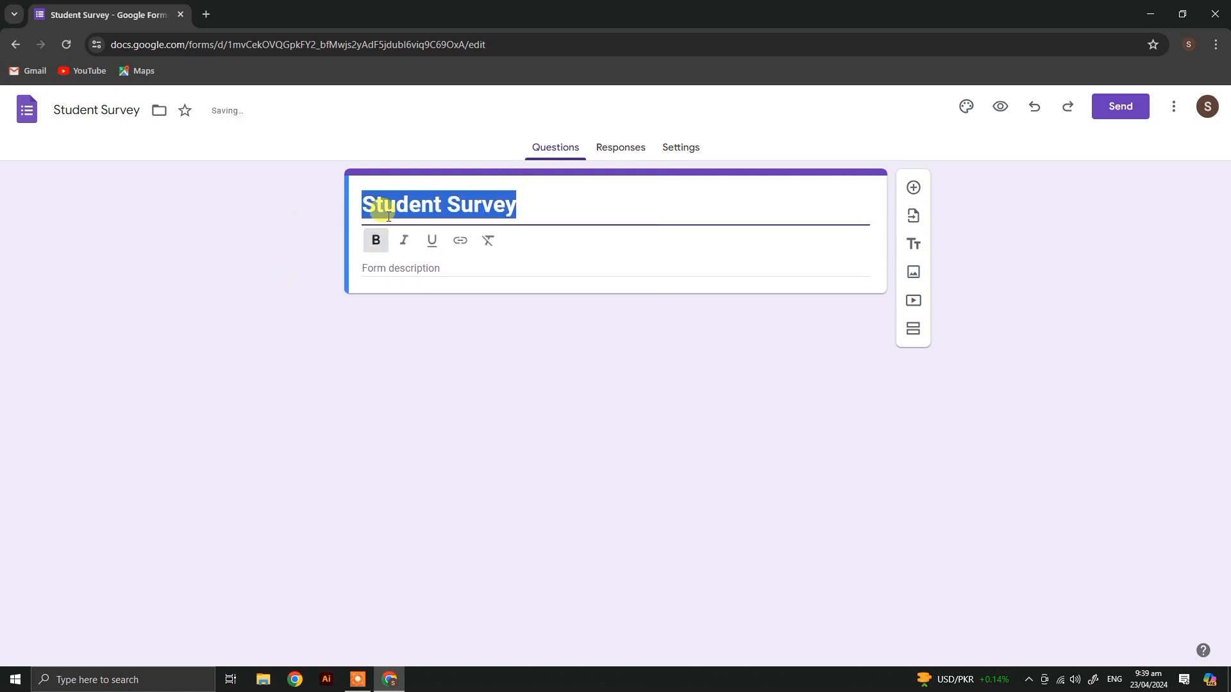
left_click(405, 240)
left_click(405, 239)
left_click(430, 243)
left_click(430, 242)
left_click(302, 272)
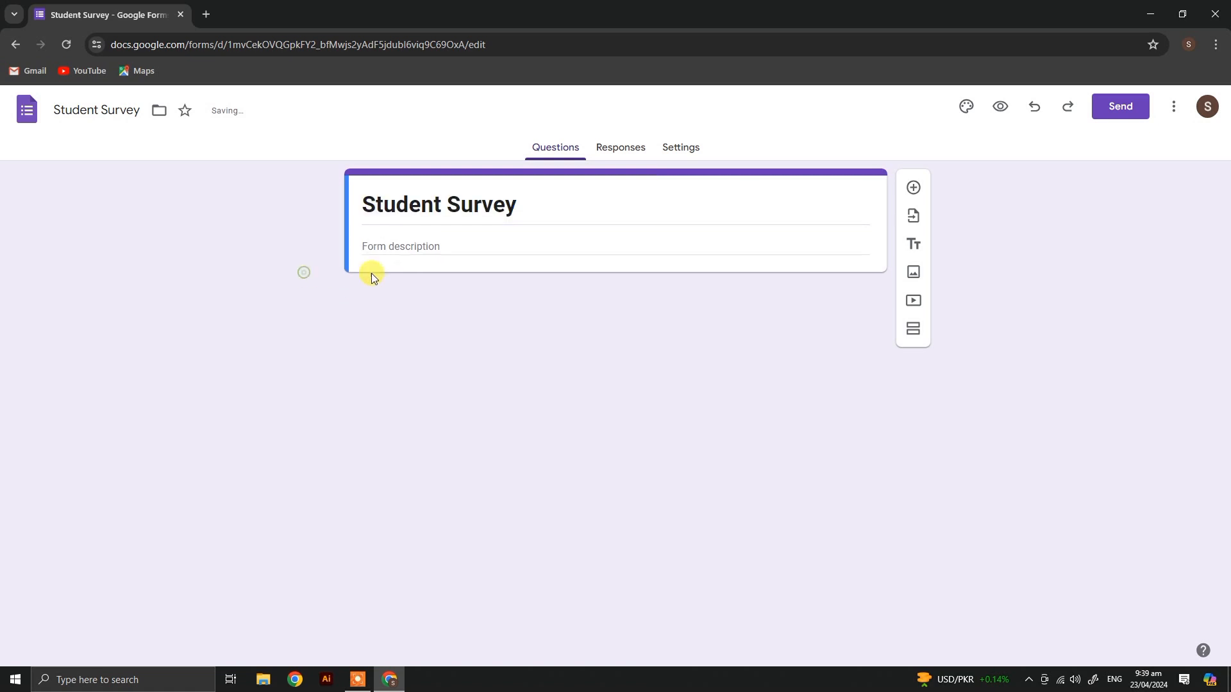
left_click(401, 244)
left_click(291, 373)
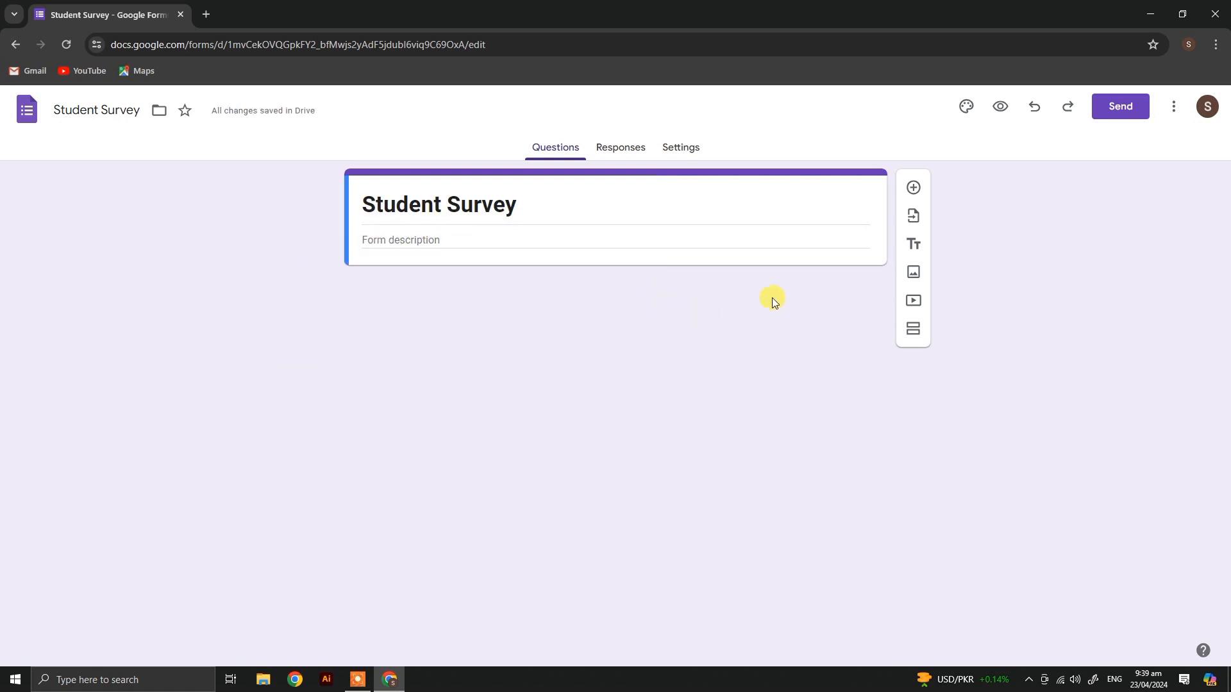
Try Merriweather and Pacifico as the header font in the form's theme settings
left_click(958, 106)
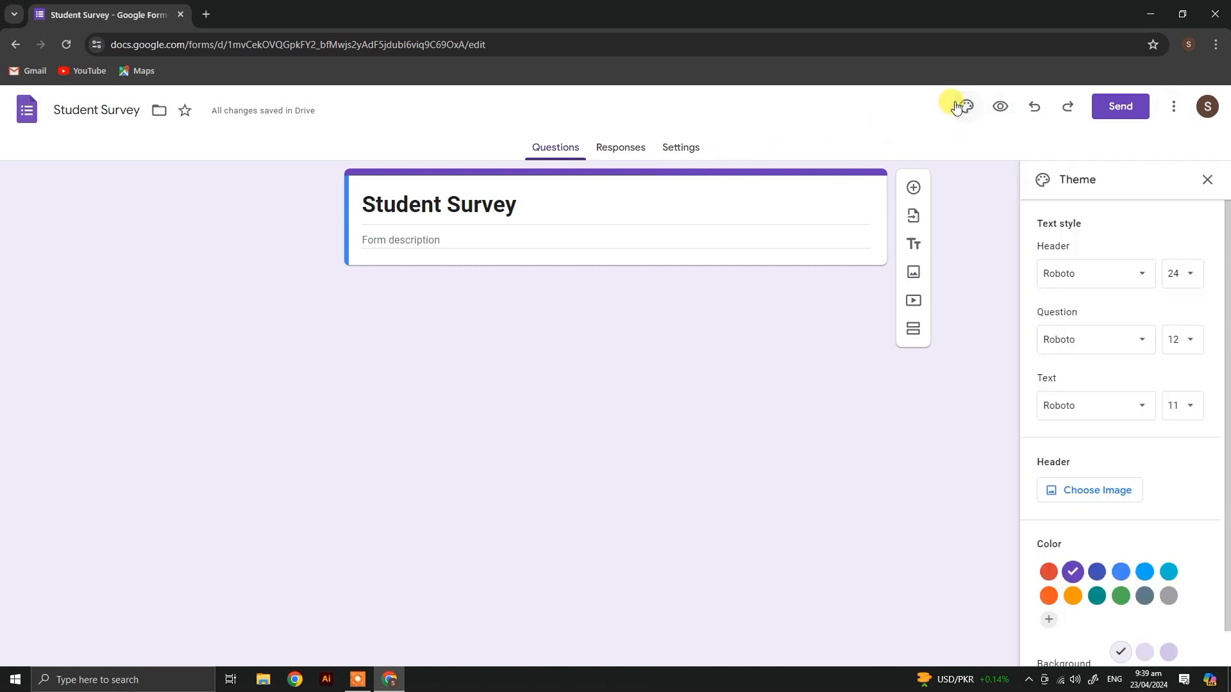
left_click(1118, 271)
left_click(1097, 360)
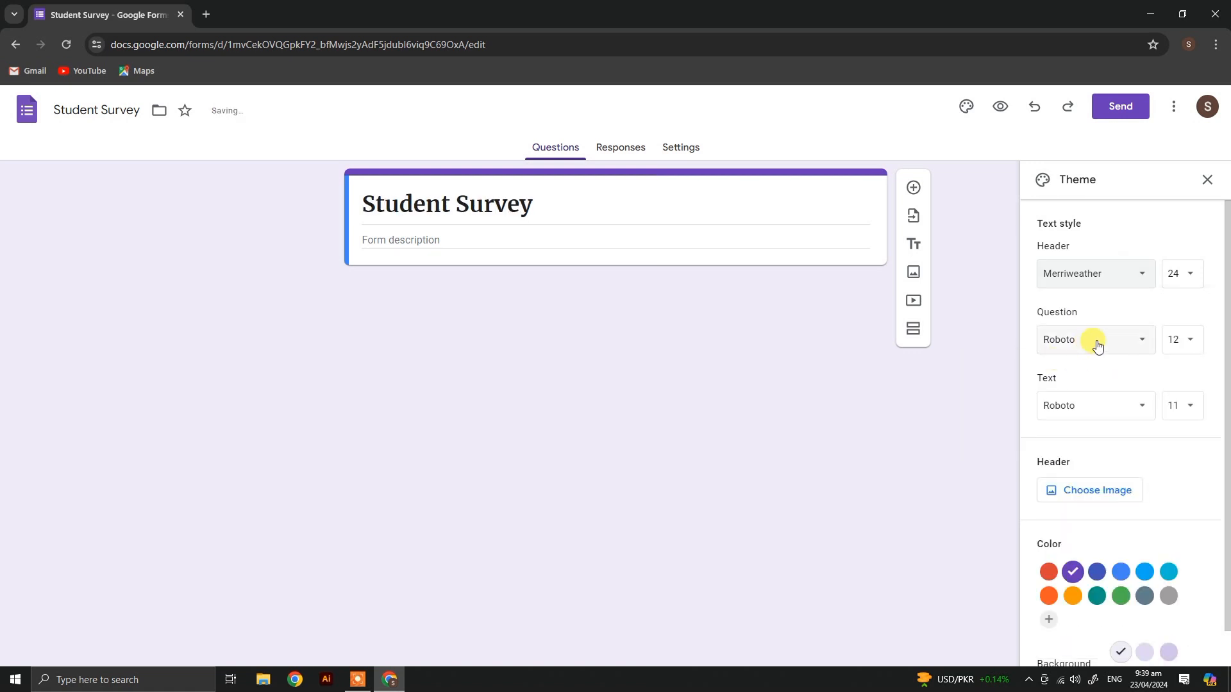
left_click(1110, 274)
left_click(1088, 385)
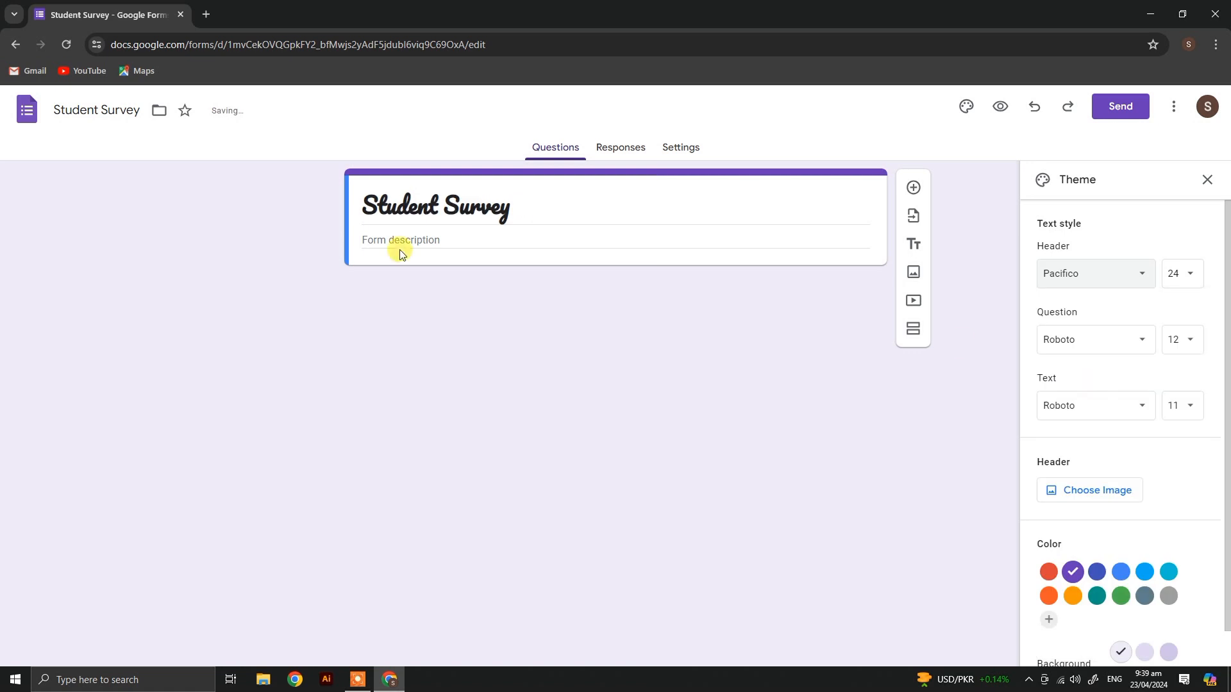
Set the theme's header font to Playfair Display and look at its available weights
left_click(1096, 274)
scroll(1121, 401, "down", 2)
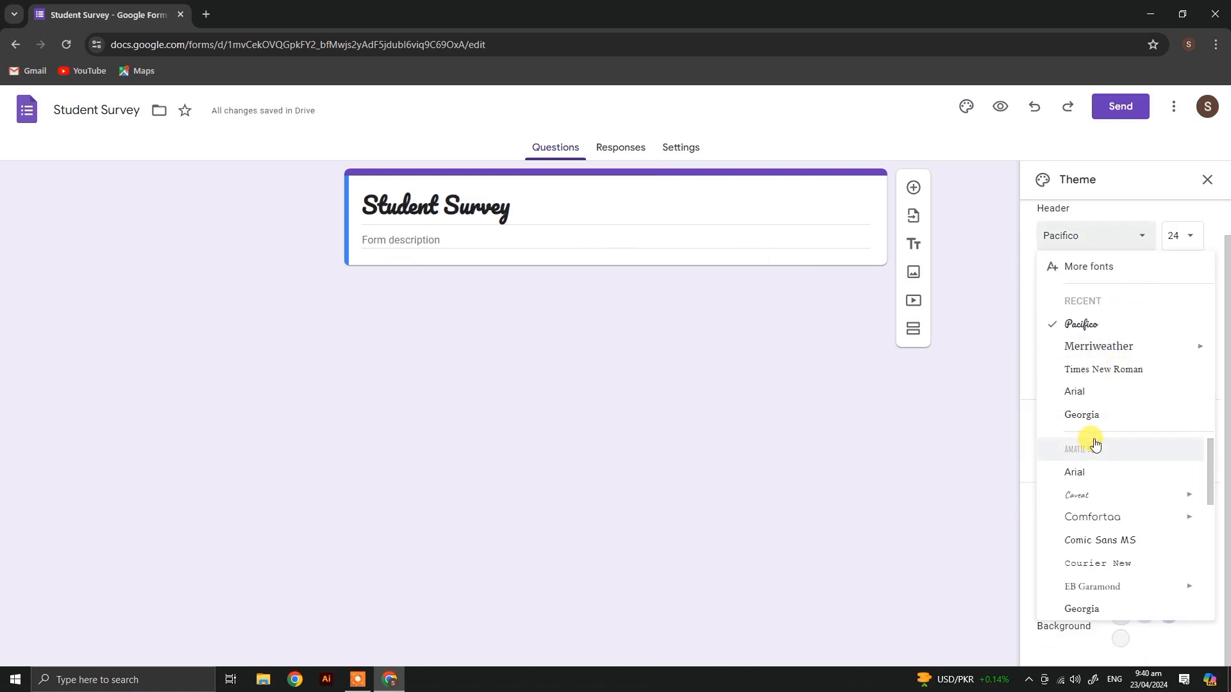
scroll(1102, 488, "down", 5)
mouse_move(1118, 525)
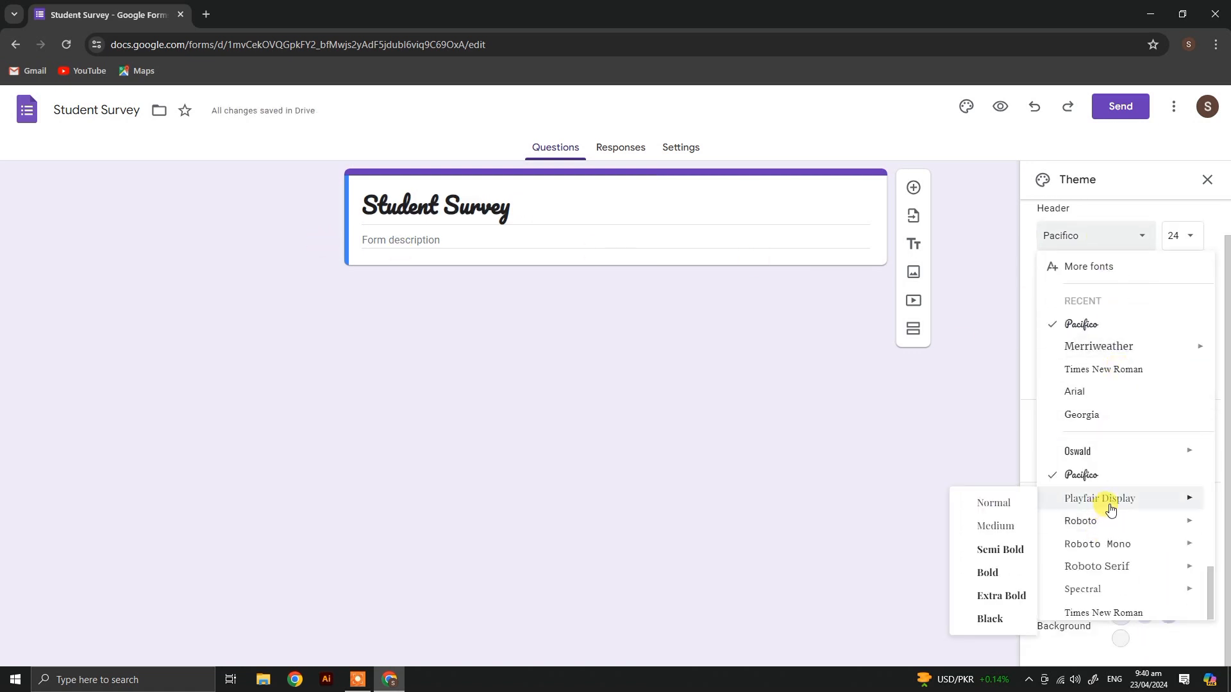
left_click(1105, 502)
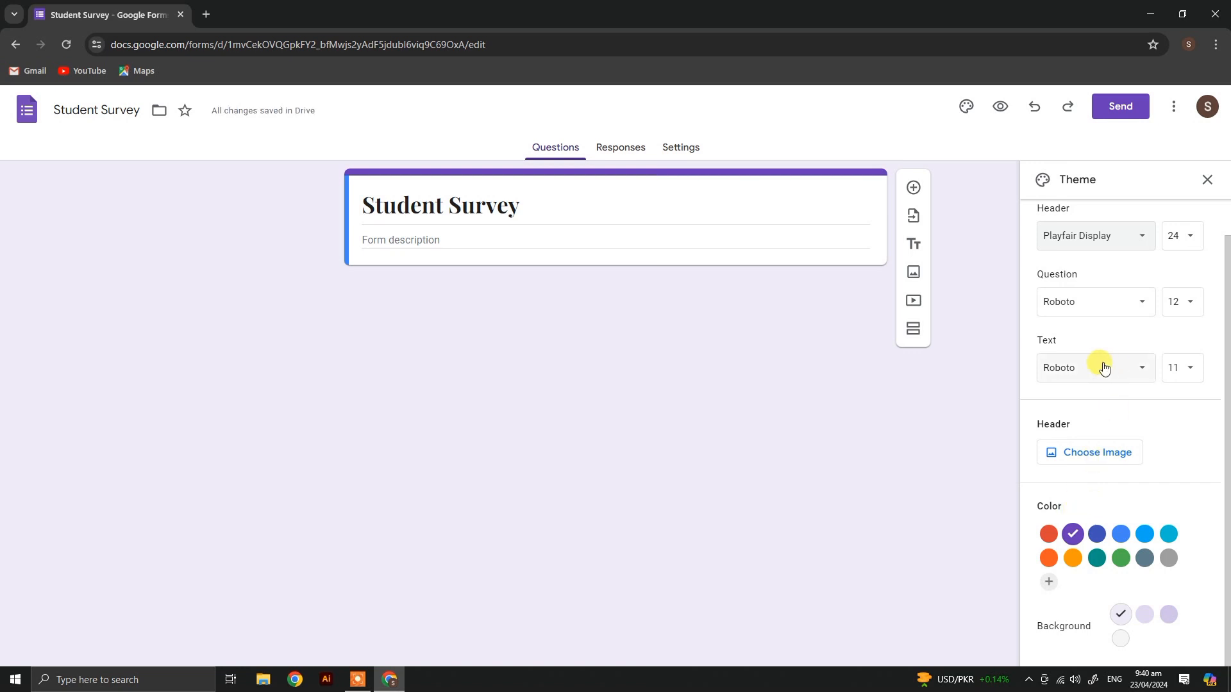
left_click(1068, 240)
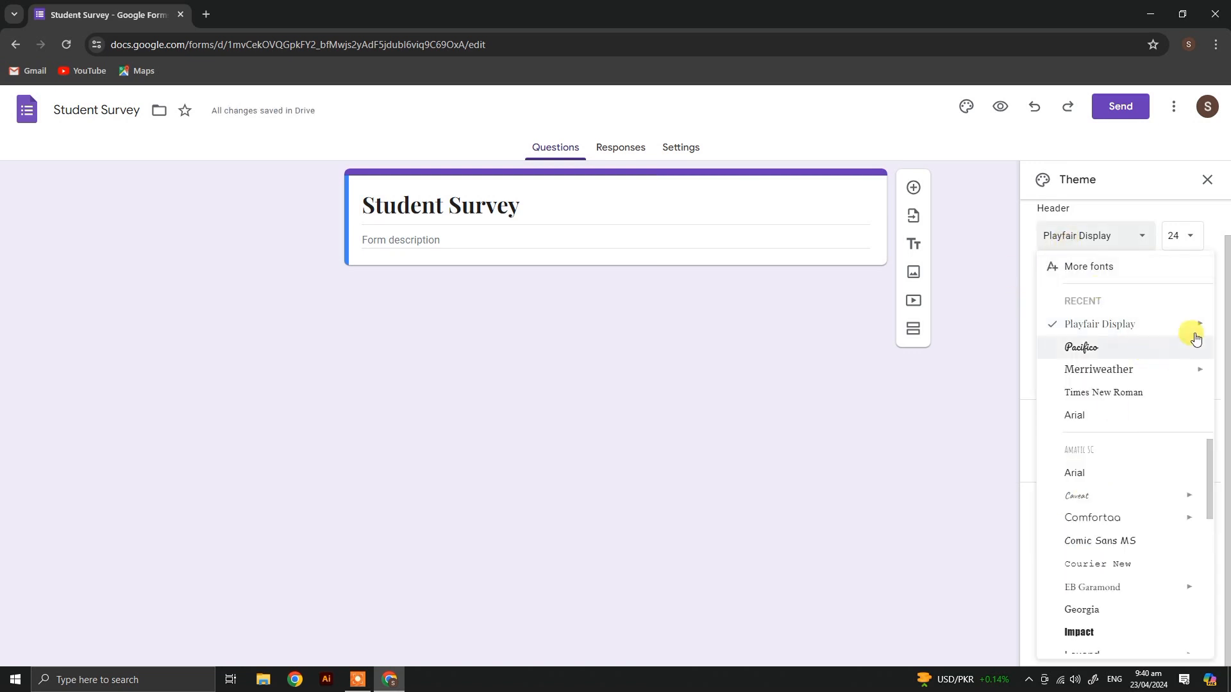
mouse_move(1201, 324)
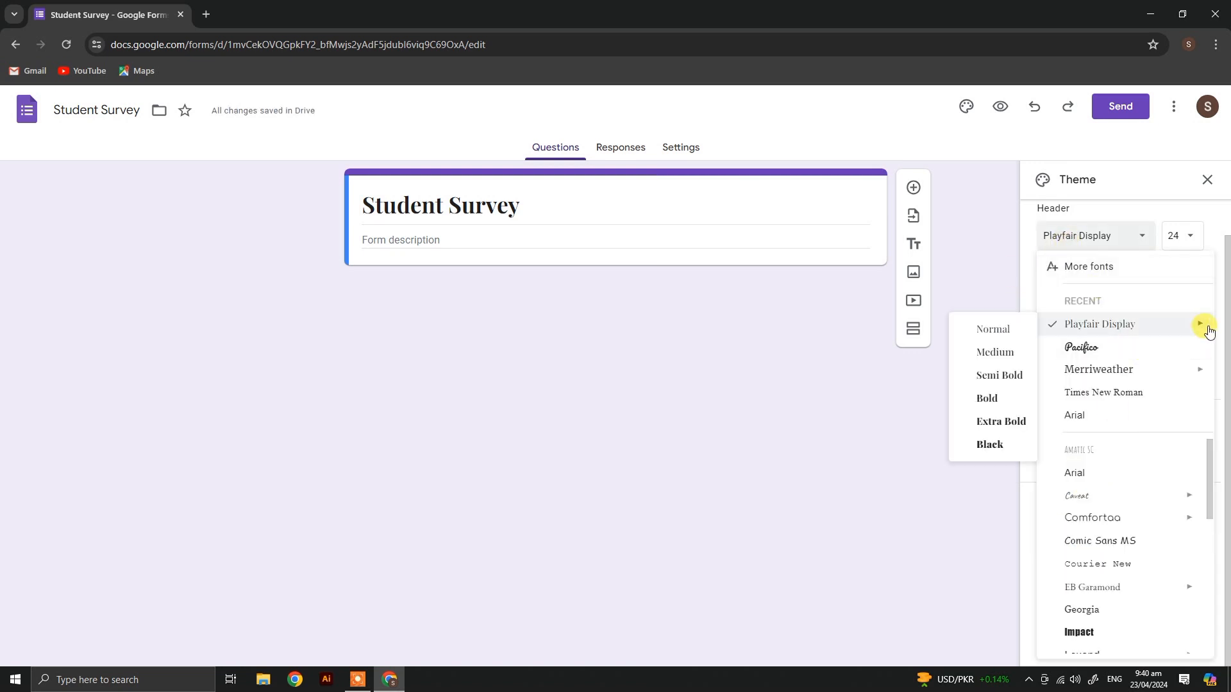
left_click(1099, 242)
Set the theme's header font to the Bold weight of Playfair Display
left_click(1128, 306)
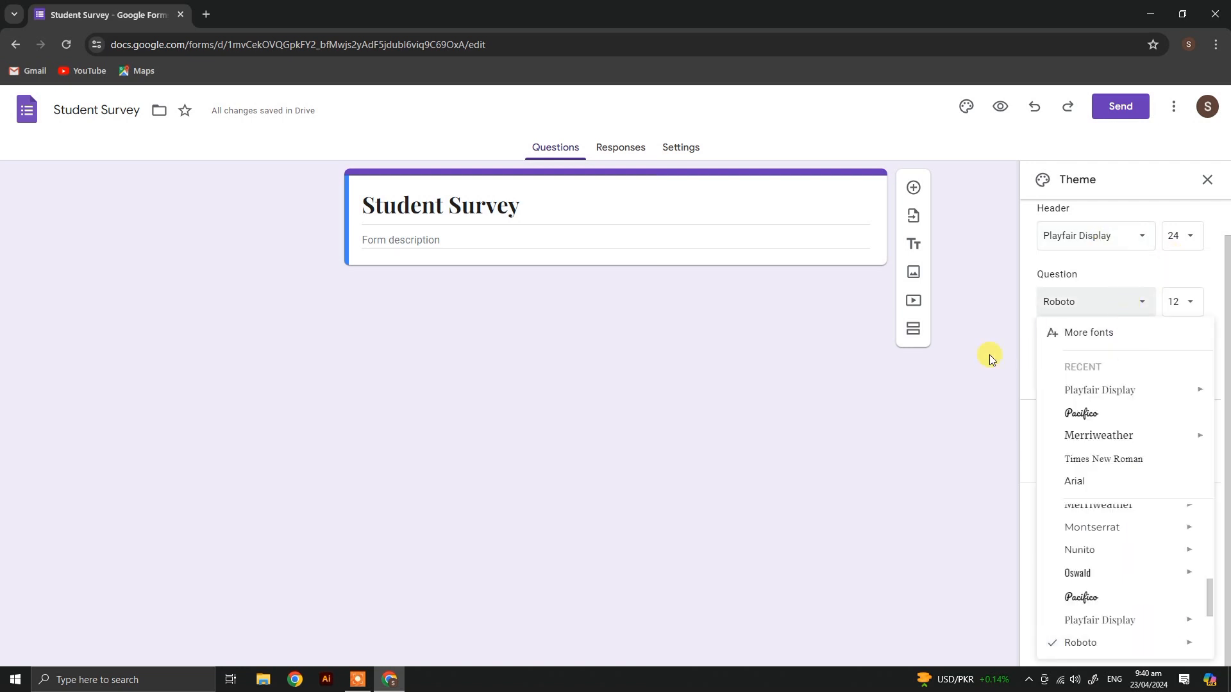
mouse_move(1112, 440)
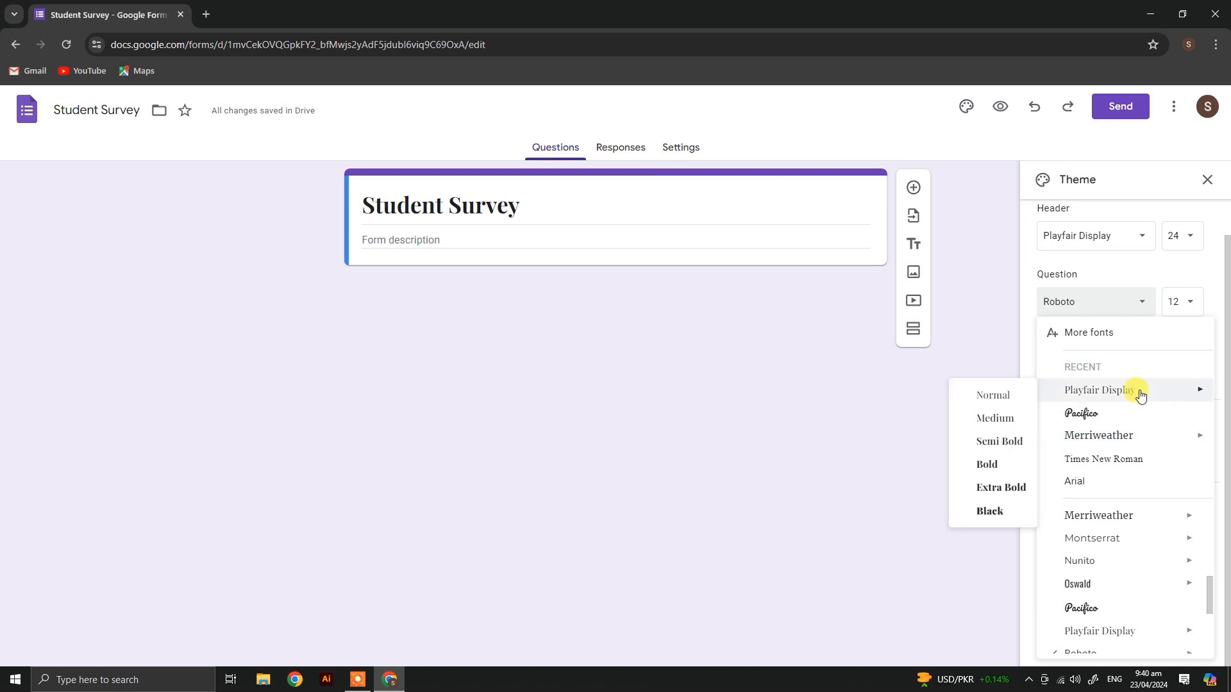
left_click(1088, 238)
mouse_move(1092, 332)
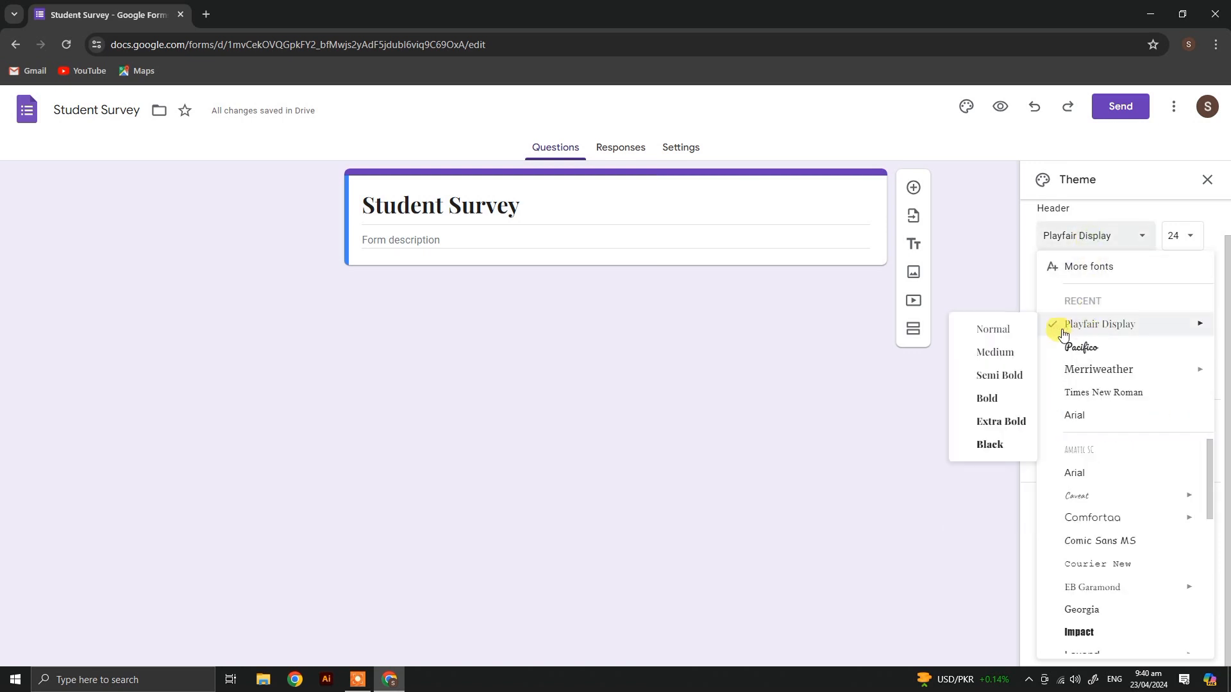
left_click(988, 399)
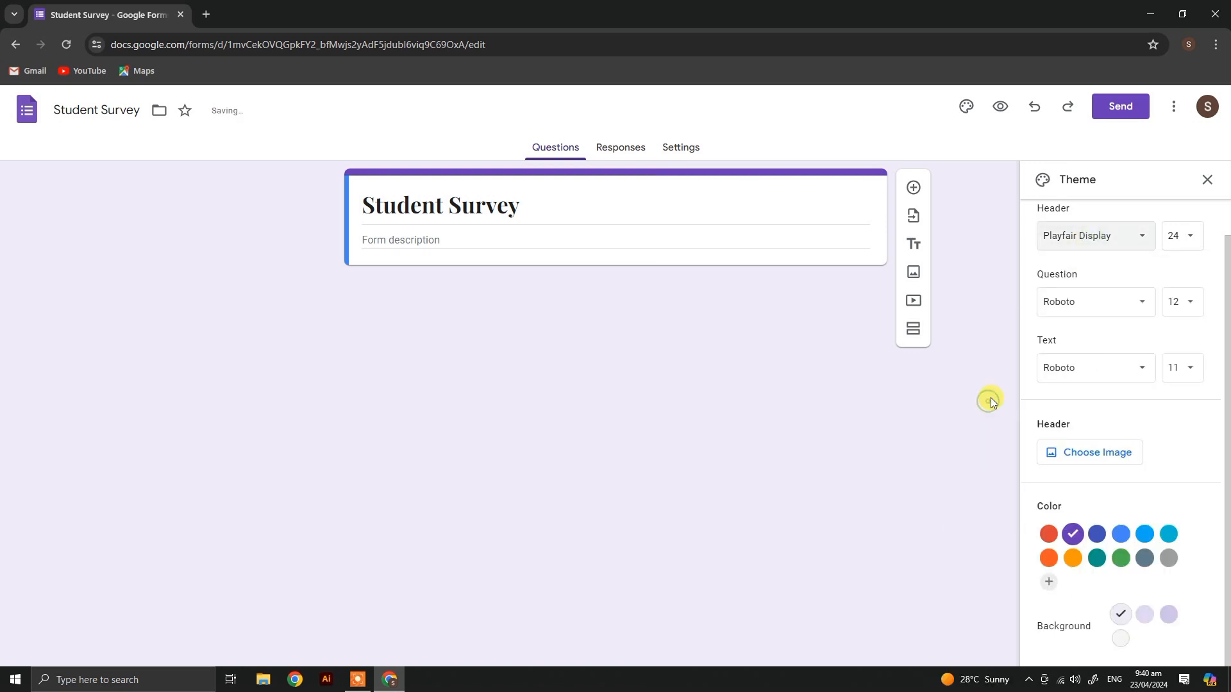
Set the theme's question font to Playfair Display in Semi Bold weight
left_click(1066, 302)
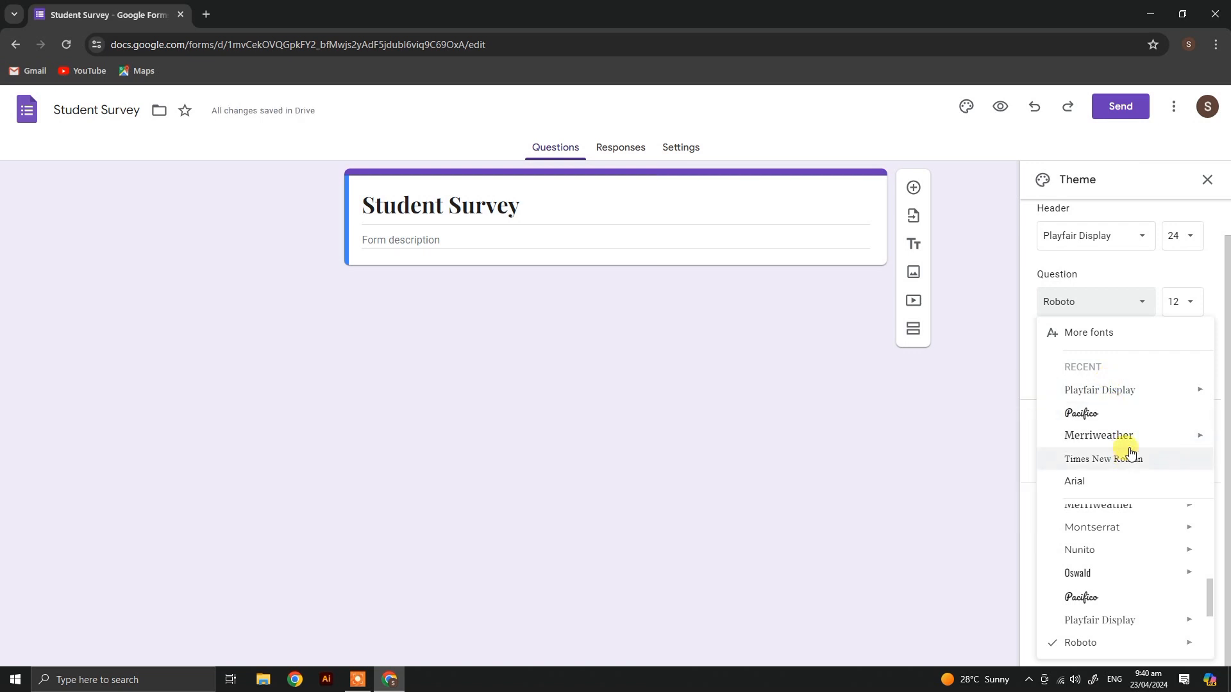
left_click(1109, 391)
left_click(1104, 301)
mouse_move(1105, 392)
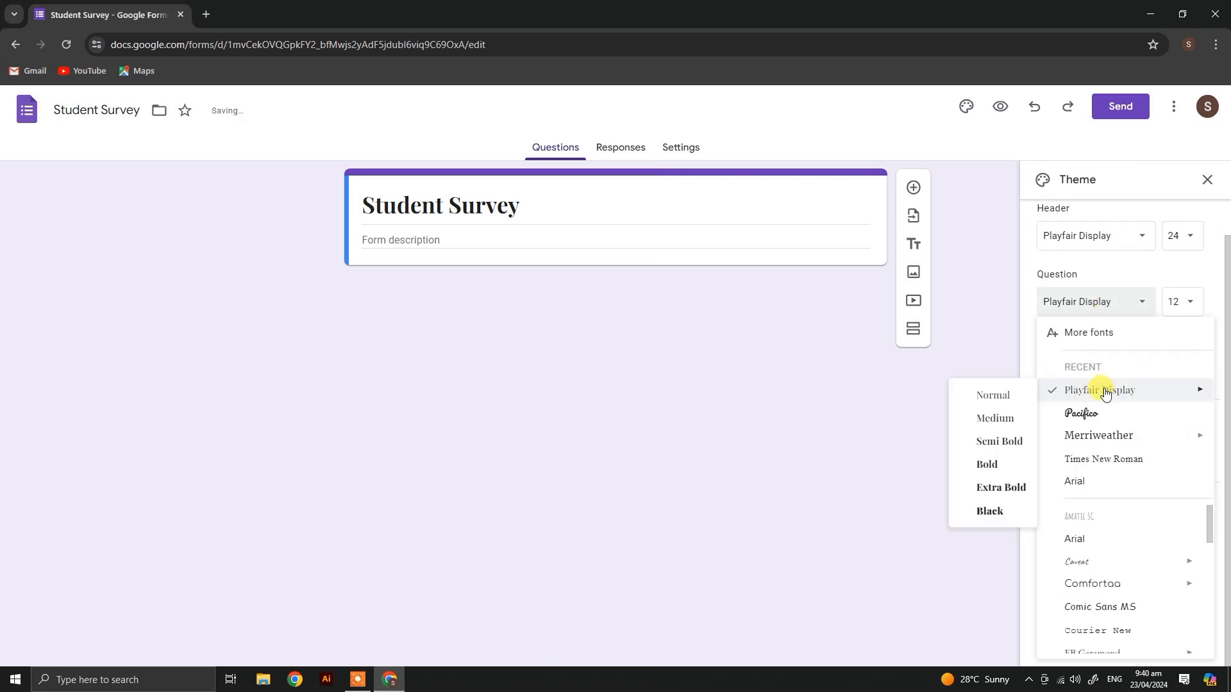
left_click(996, 441)
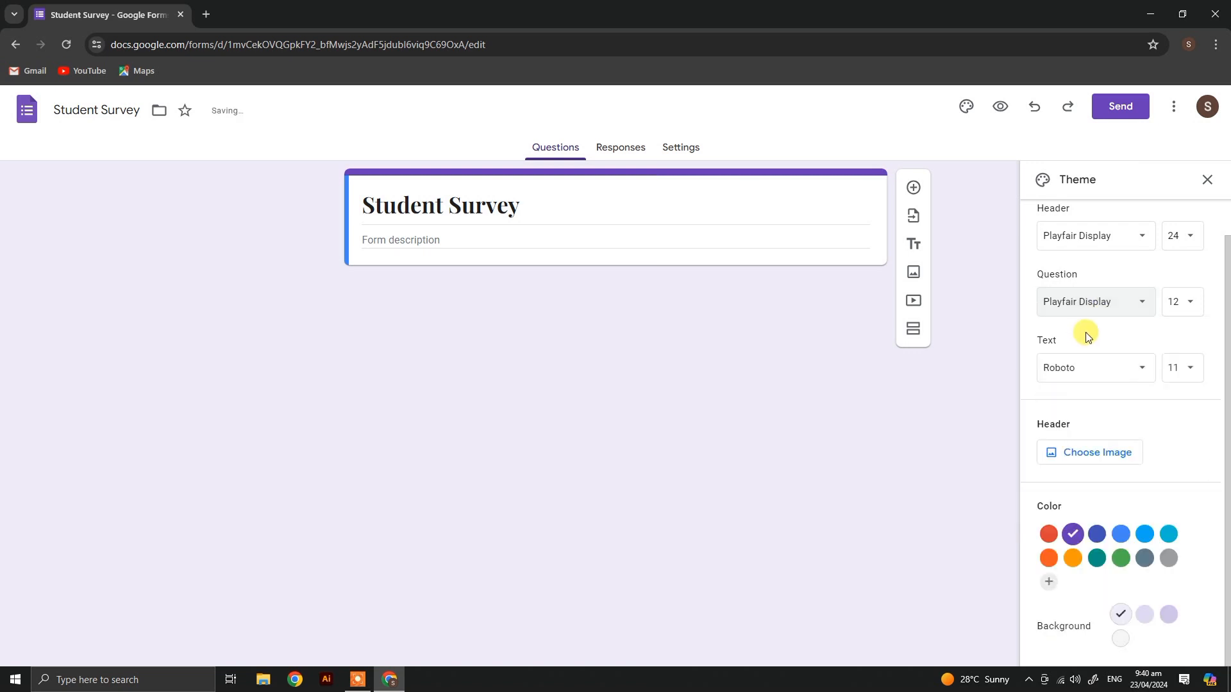
Set the theme's text font to Playfair Display in Medium weight
left_click(1121, 369)
mouse_move(1090, 468)
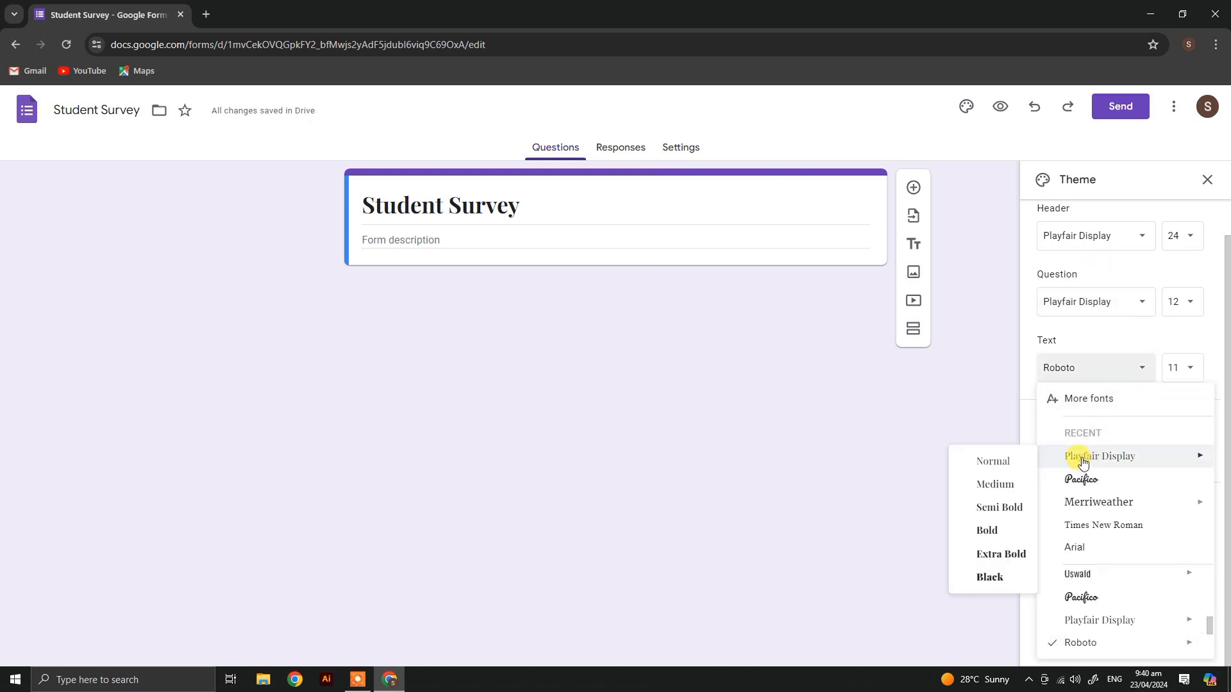
left_click(1004, 483)
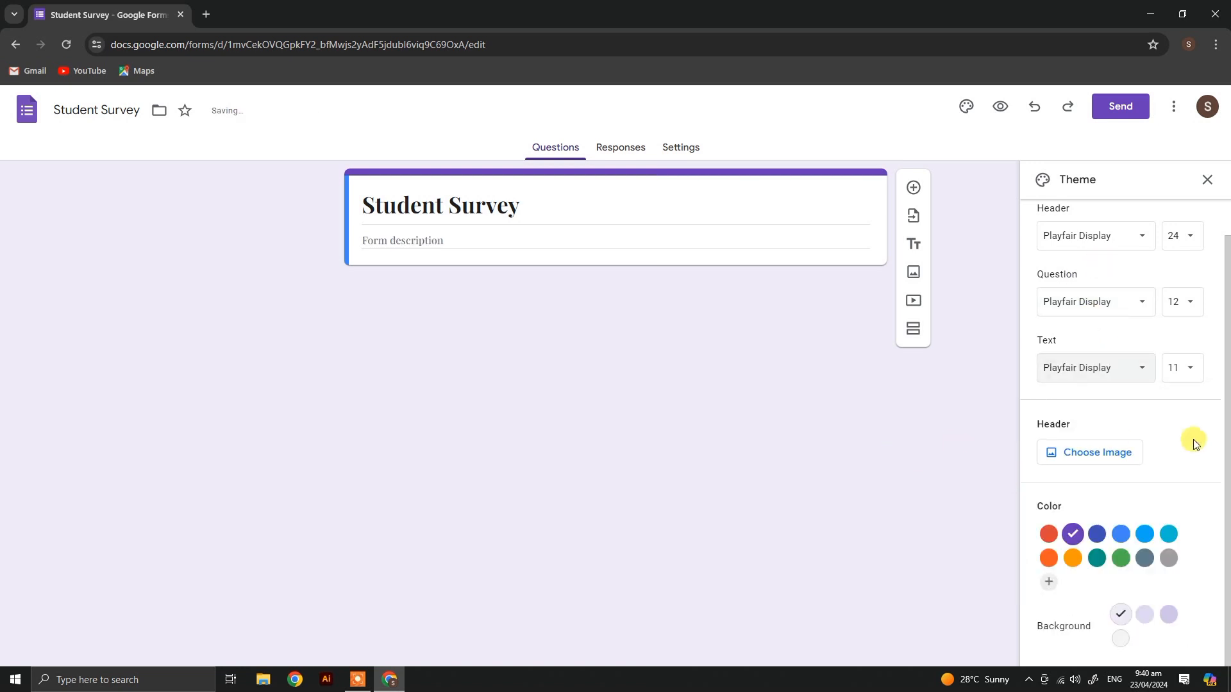
Browse the ready-made header images across categories such as Work and School, Illustrations, Food and dining, Travel and Other
left_click(1069, 449)
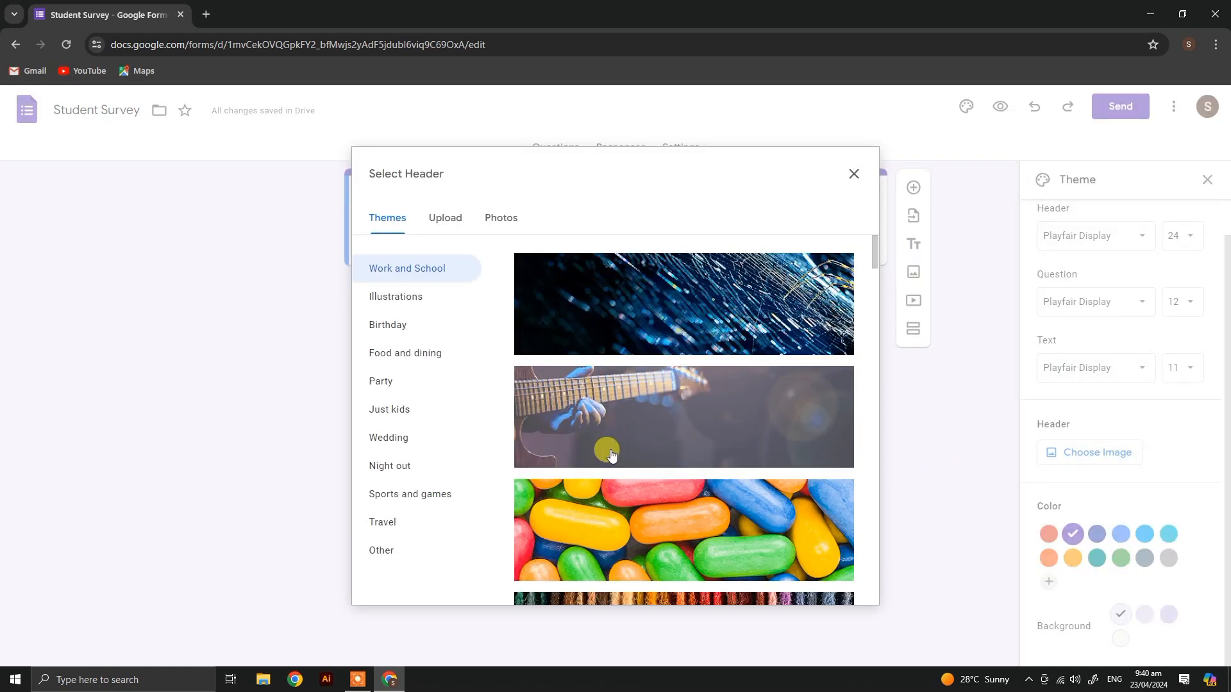
scroll(660, 429, "down", 5)
scroll(660, 433, "down", 10)
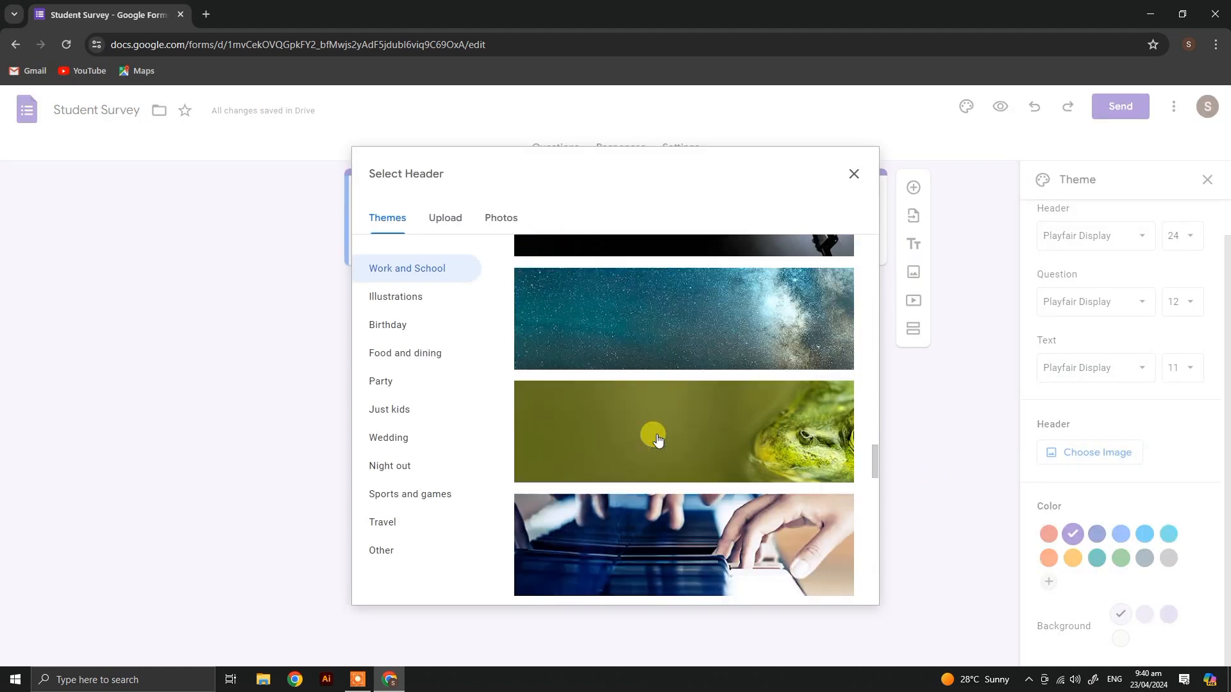
left_click(423, 302)
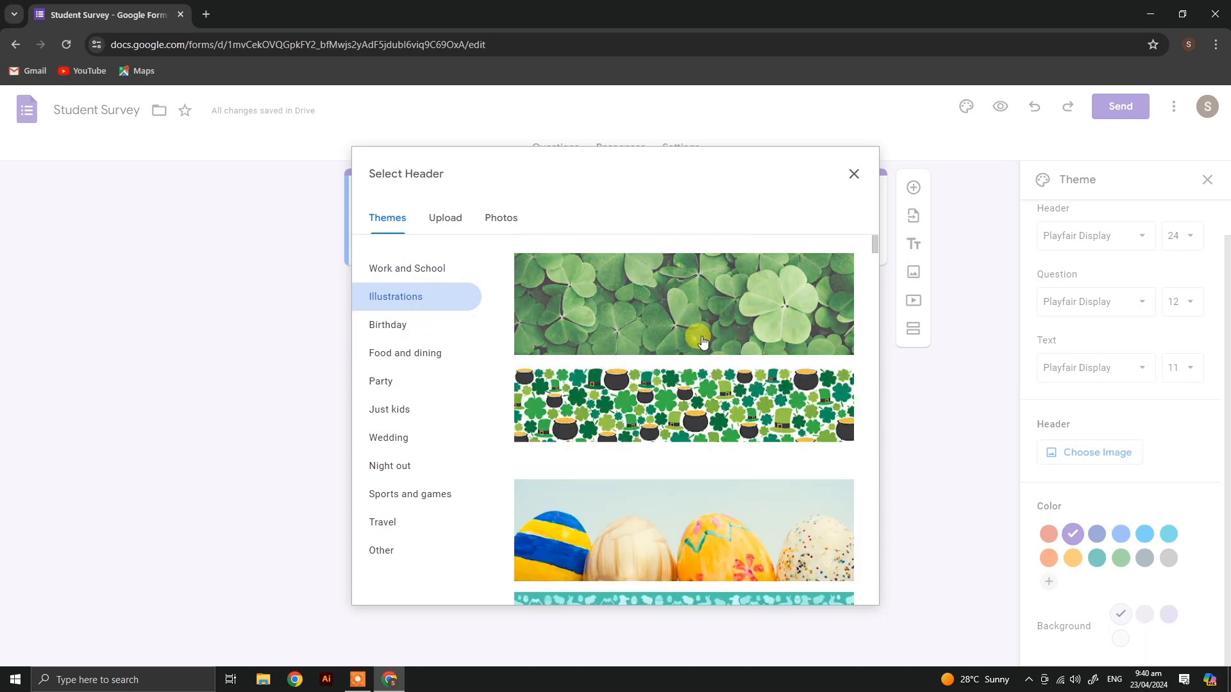
scroll(703, 384, "down", 10)
scroll(703, 392, "down", 10)
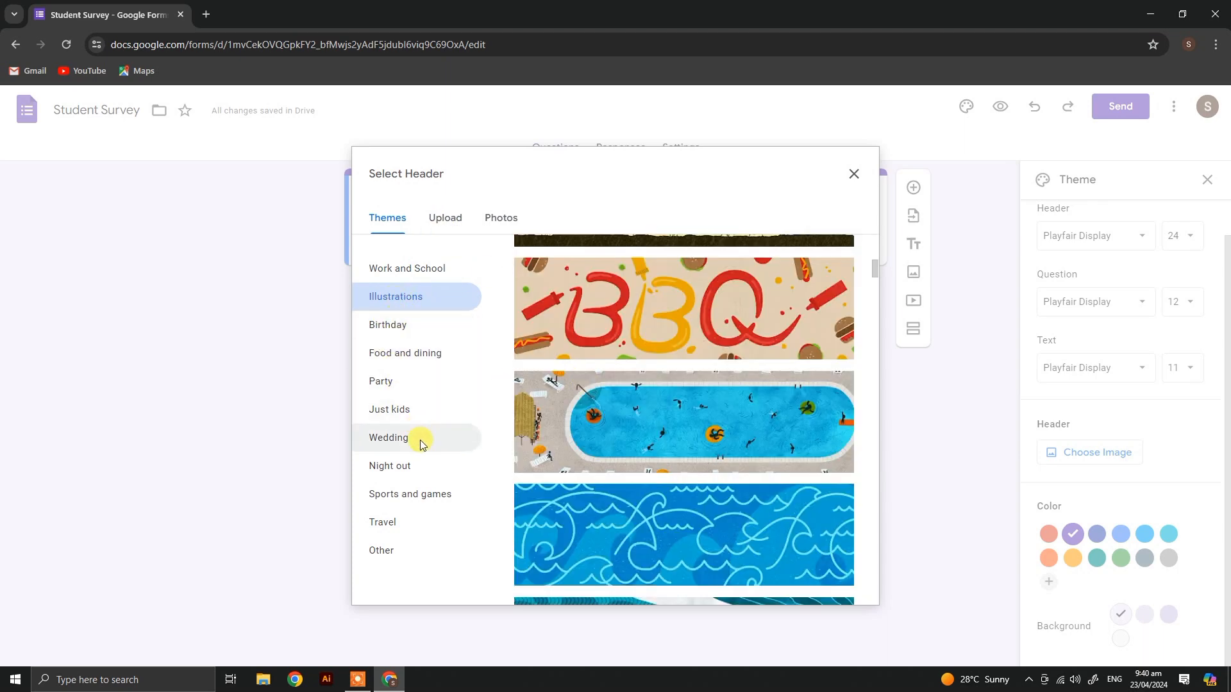
left_click(410, 352)
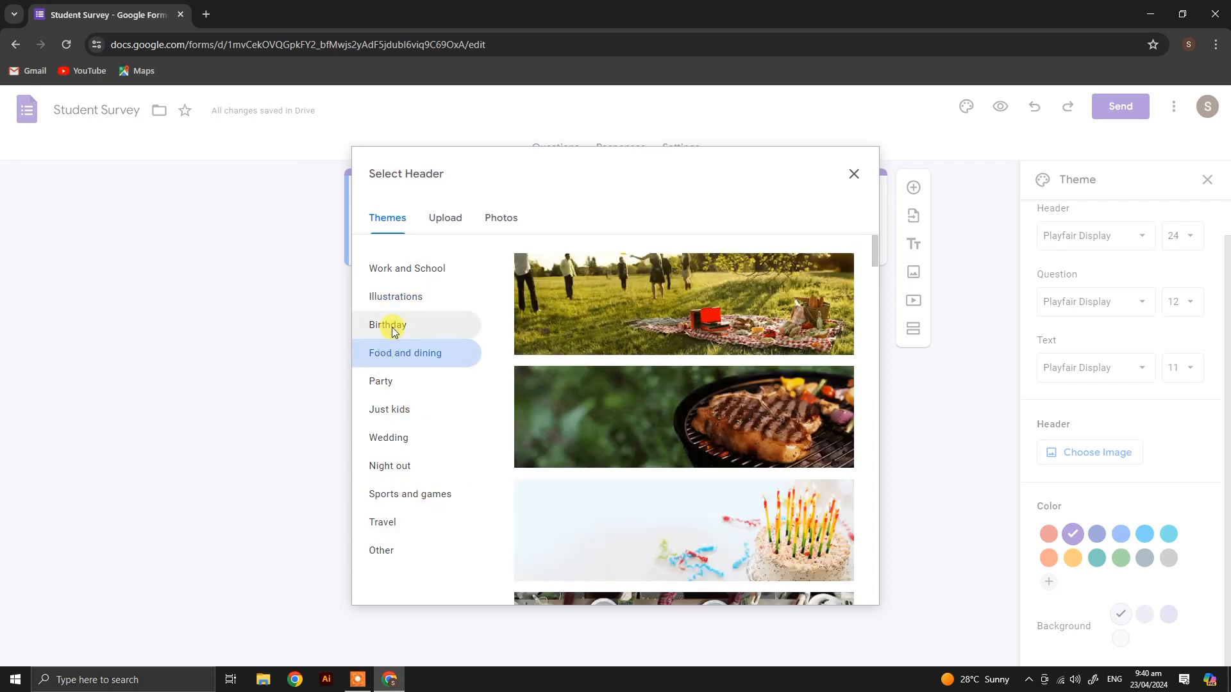
left_click(391, 325)
left_click(415, 383)
left_click(413, 353)
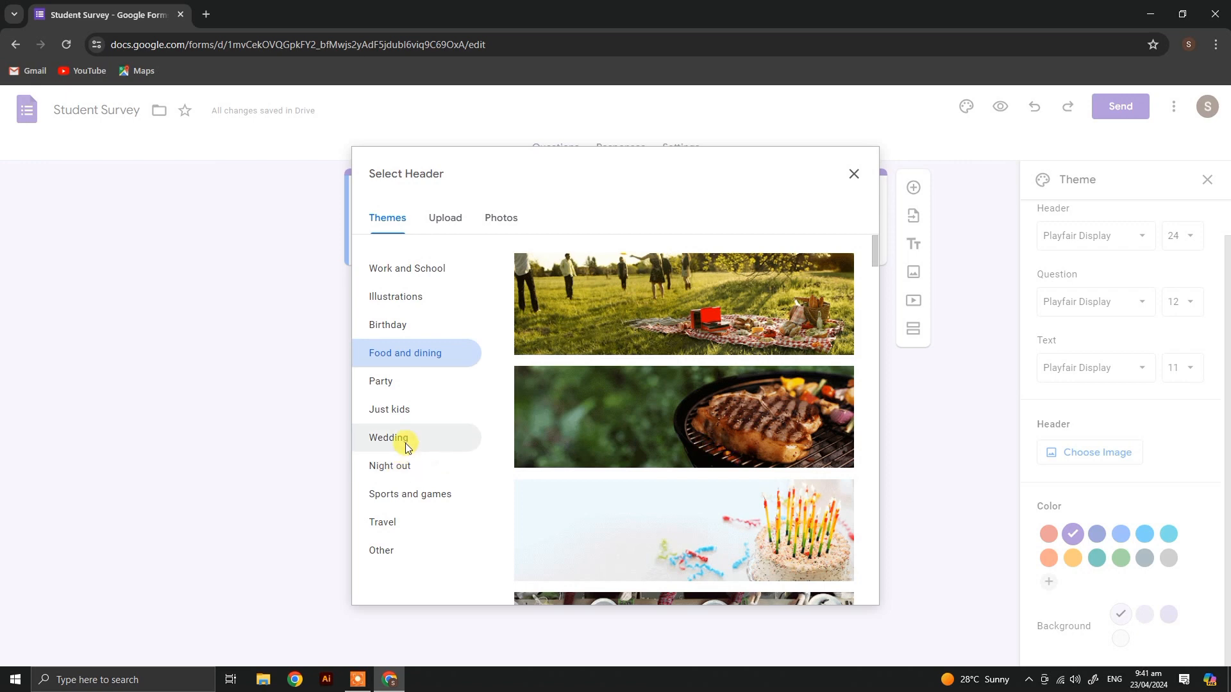
left_click(438, 499)
left_click(426, 527)
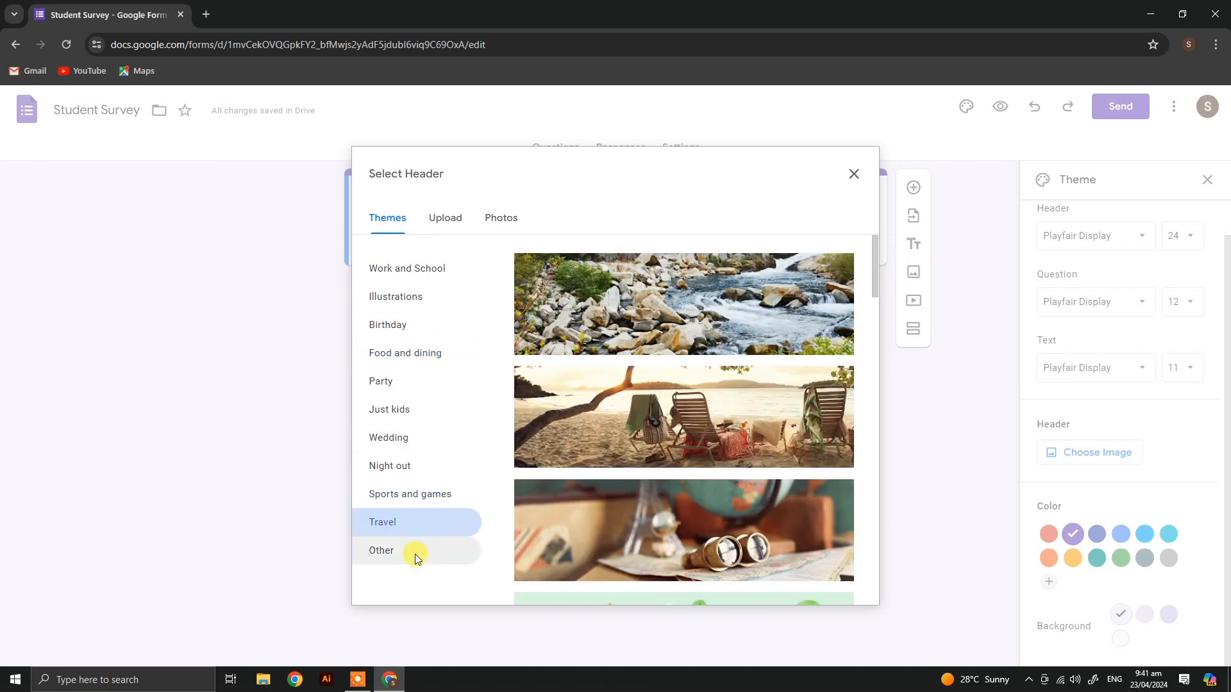
left_click(414, 553)
scroll(676, 490, "down", 20)
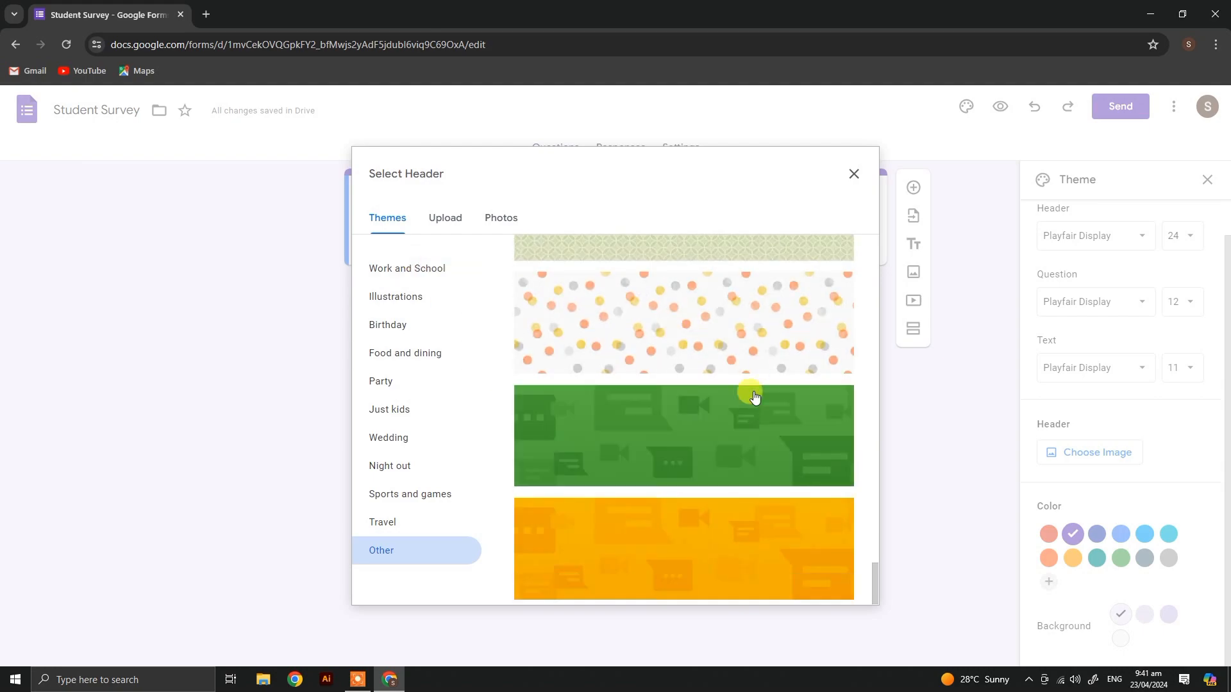
Insert the illustrated bookshelf image from the Work and School category as the form's header
left_click(457, 271)
scroll(673, 456, "down", 15)
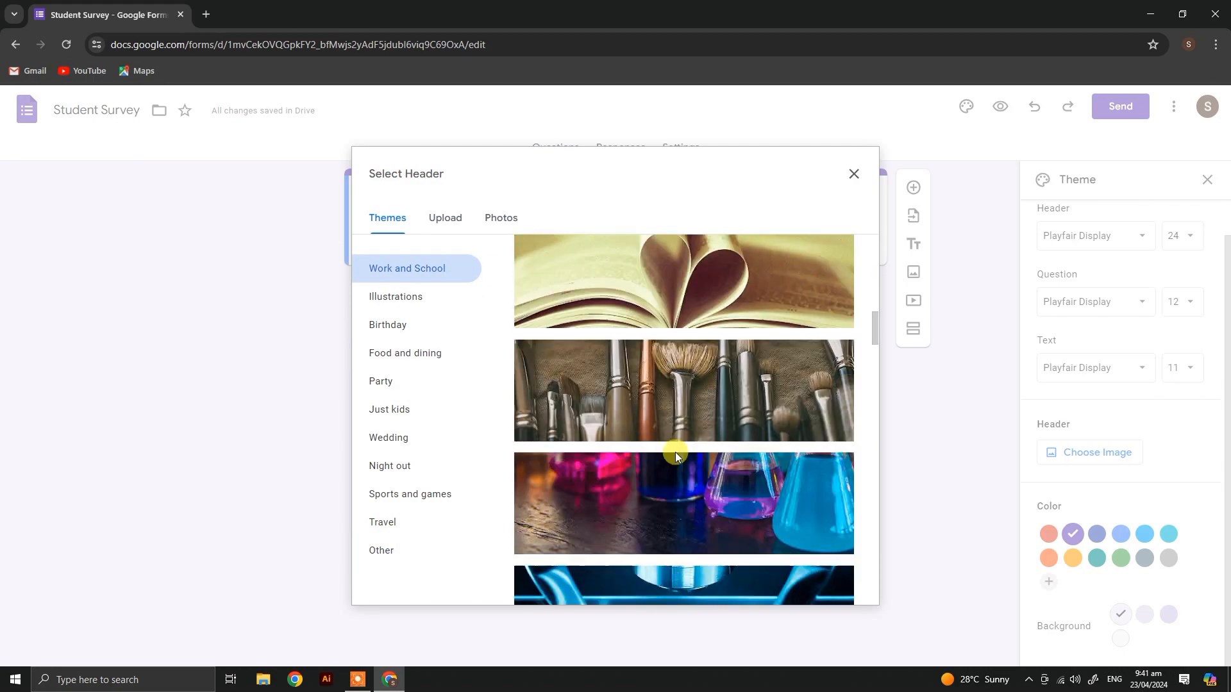
scroll(677, 459, "down", 15)
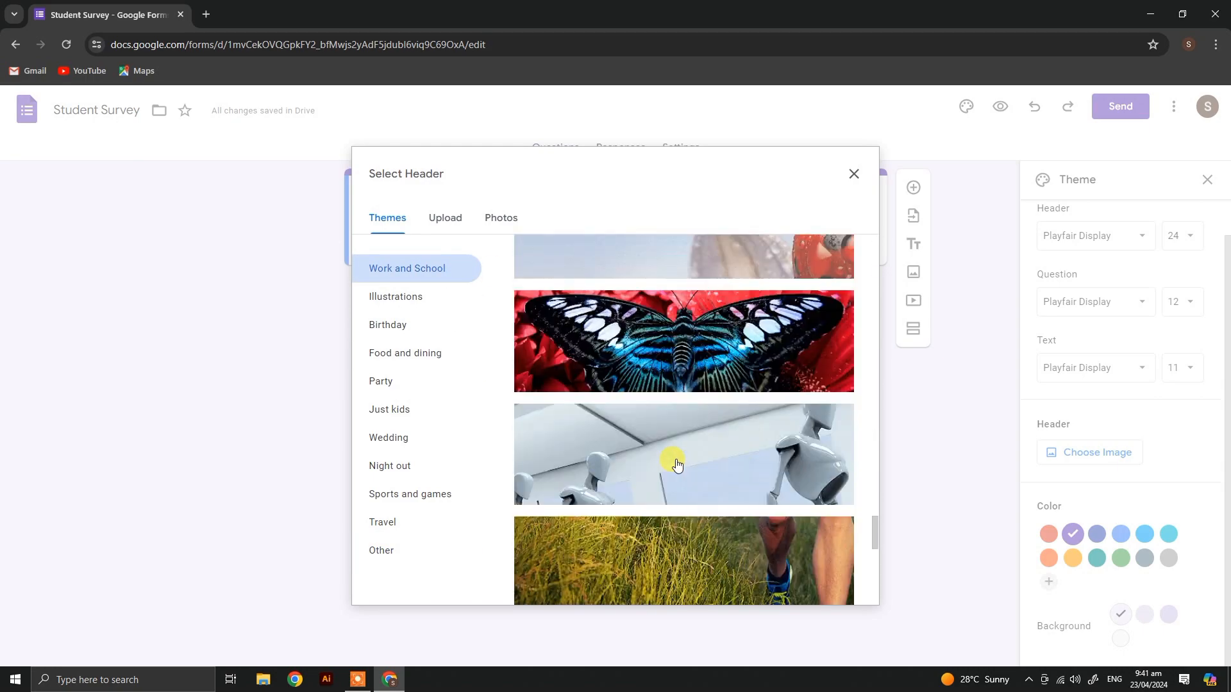
left_click(668, 295)
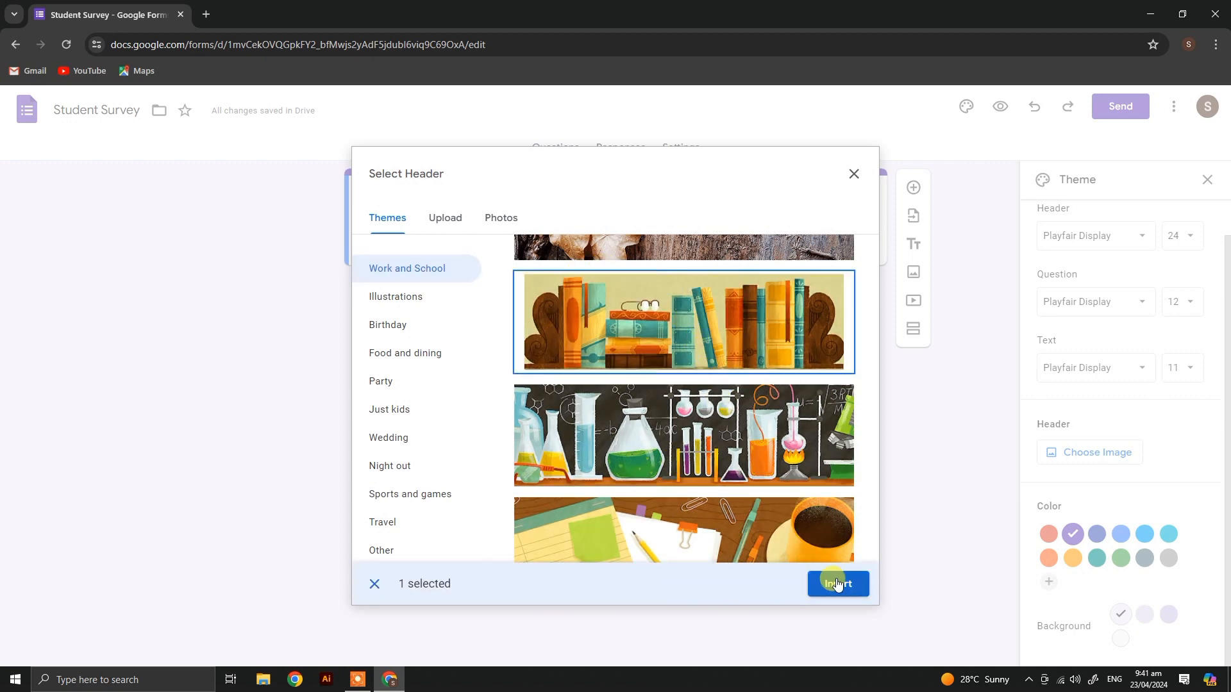
left_click(836, 584)
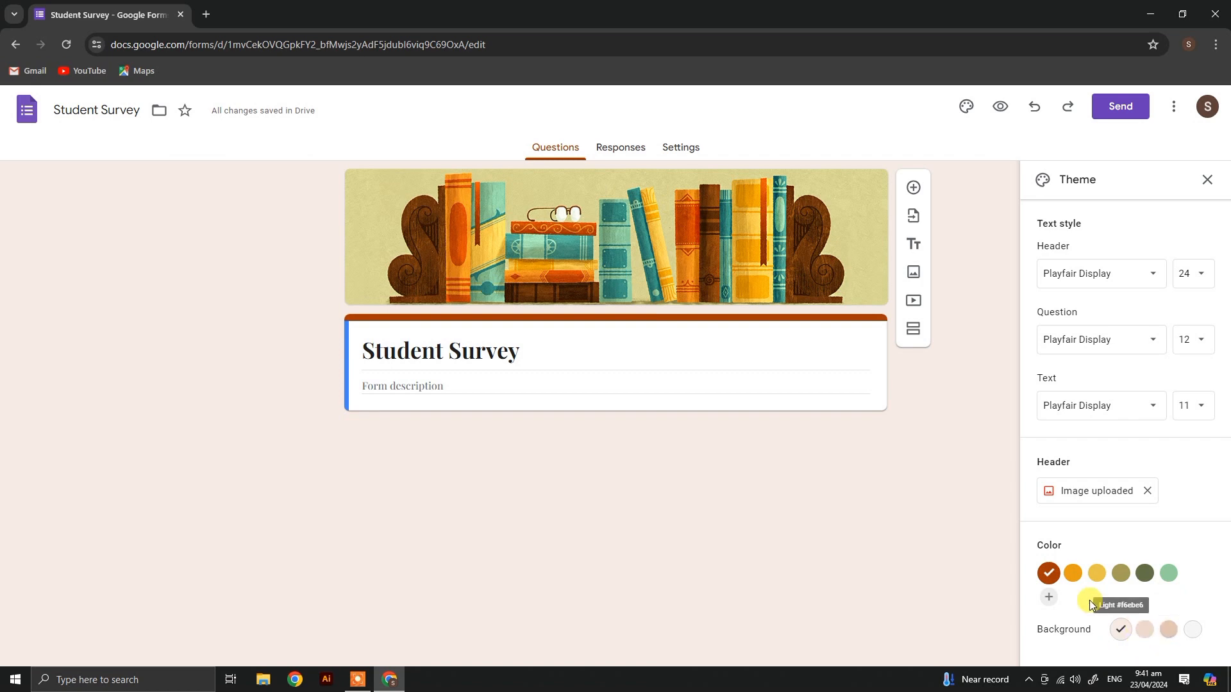
Try the suggested theme colours and background shades, settling on light green with the lightest green background
left_click(1074, 573)
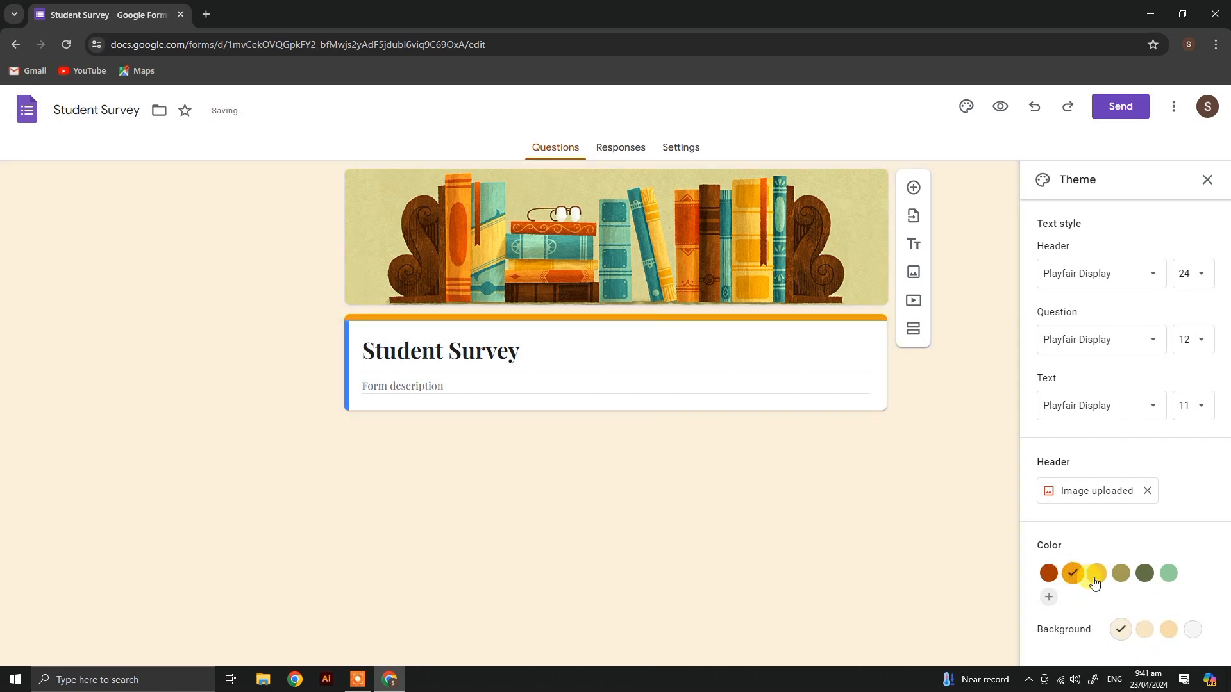
left_click(1097, 574)
left_click(1121, 574)
left_click(1145, 574)
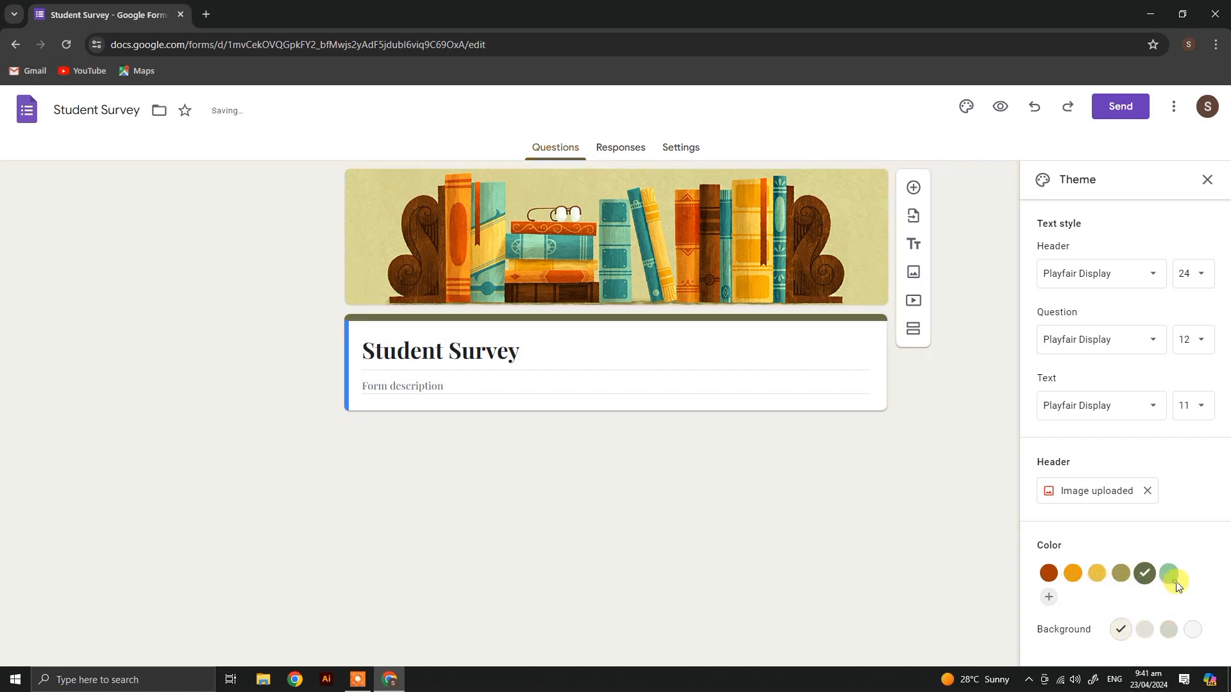
left_click(1171, 577)
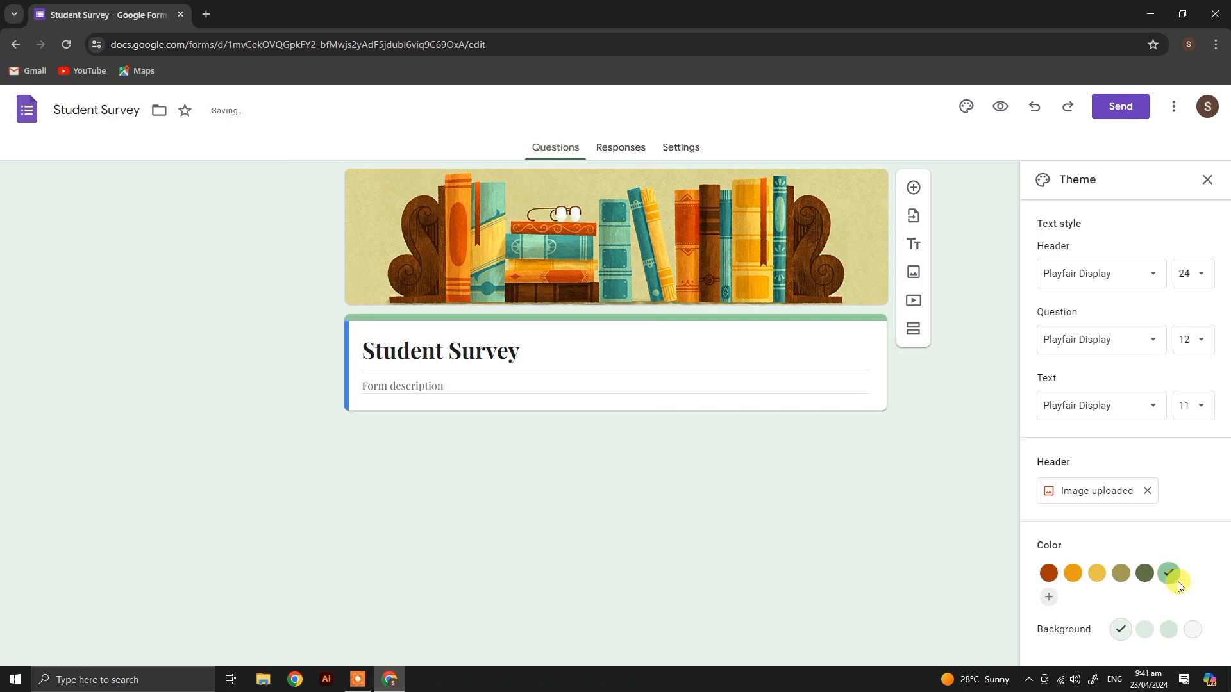
left_click(1175, 637)
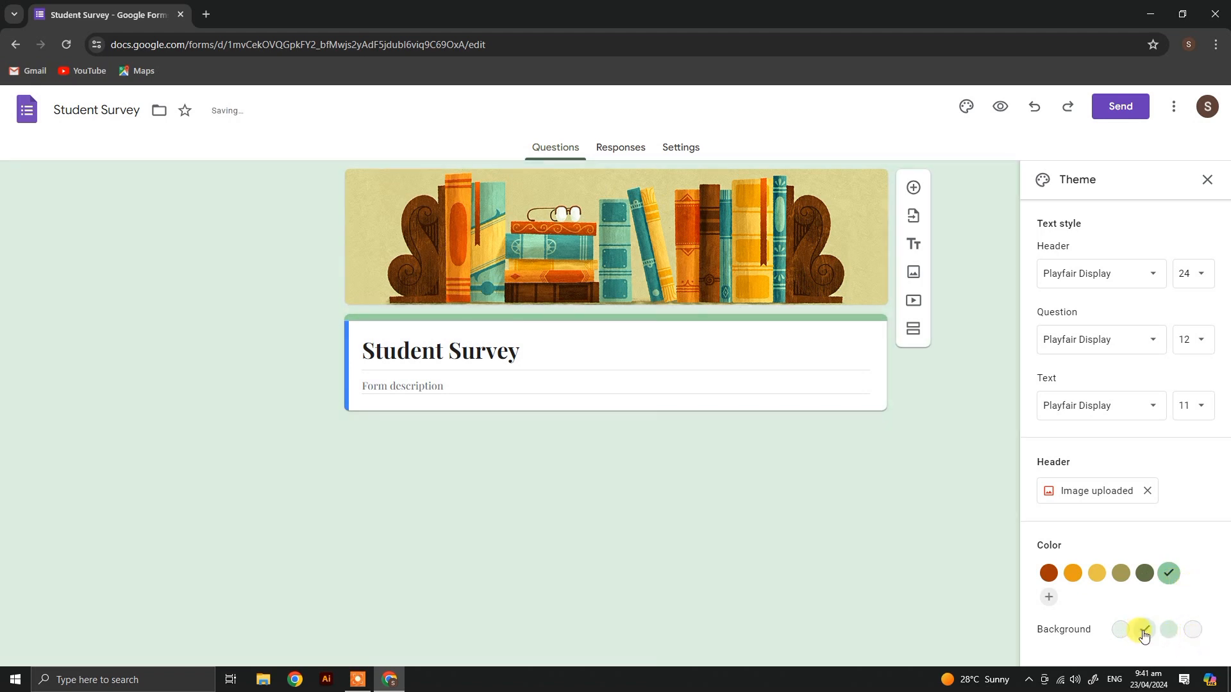
left_click(1121, 628)
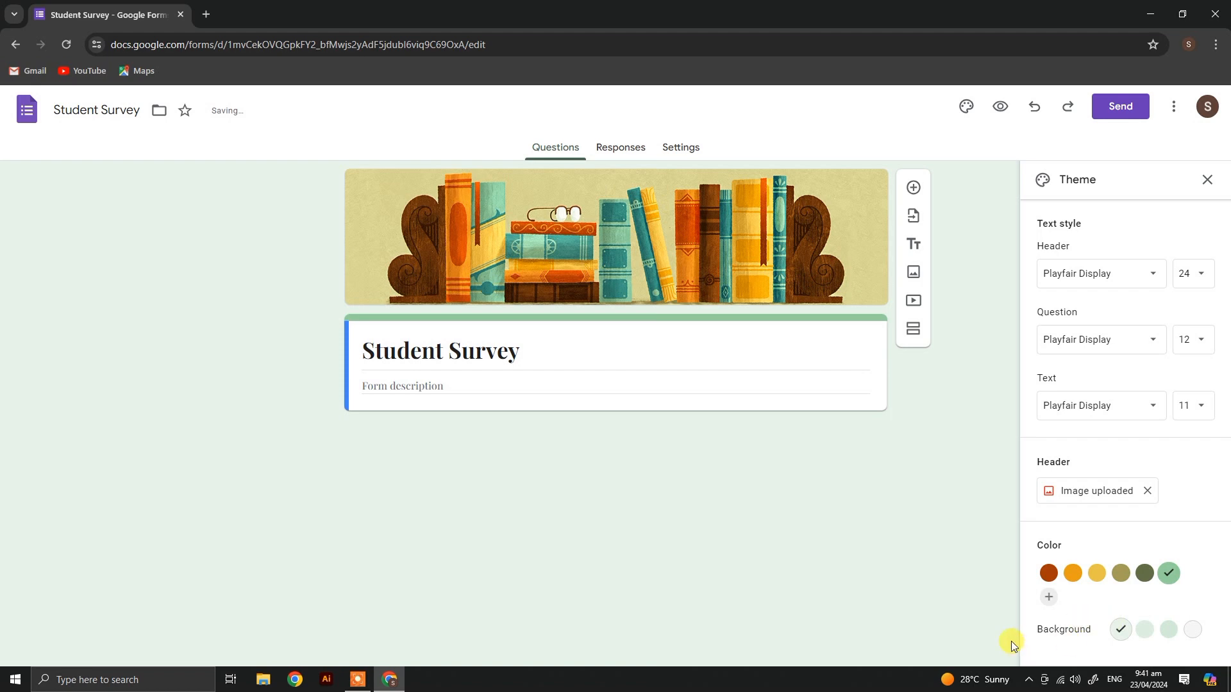
Look at the custom theme colour picker and close the theme settings without adding a colour
left_click(1049, 600)
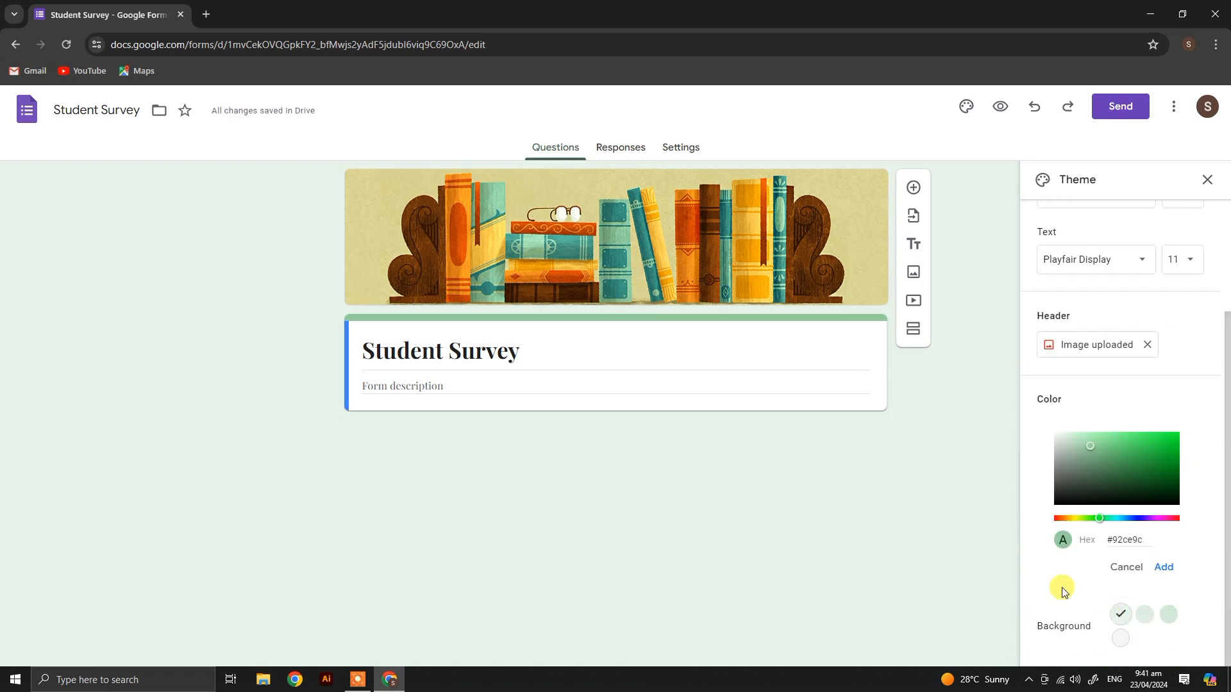
scroll(1125, 461, "up", 3)
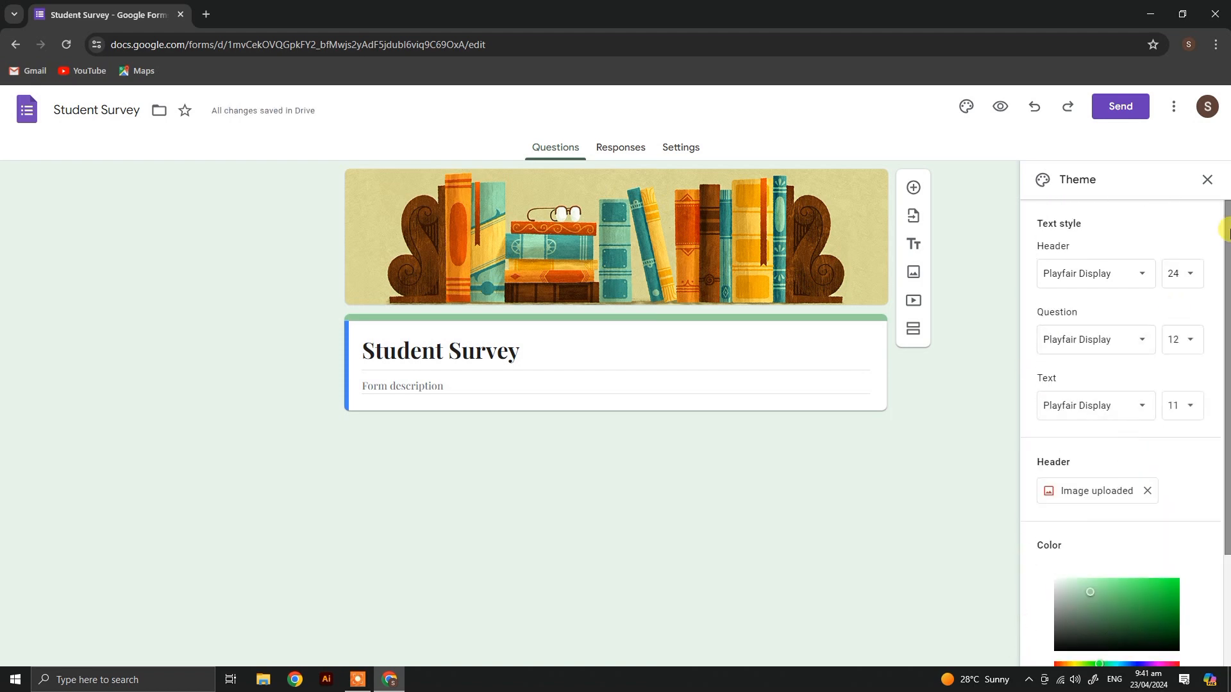
left_click(1204, 178)
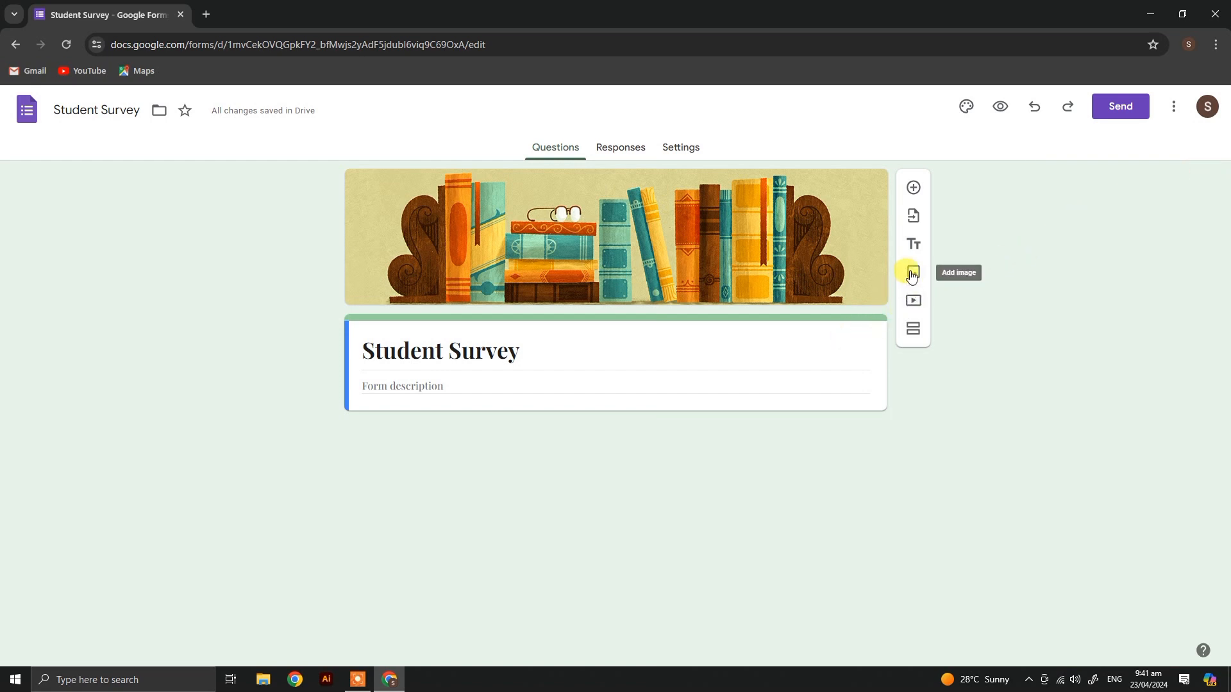
Add a new multiple-choice question below the form's title block
left_click(840, 377)
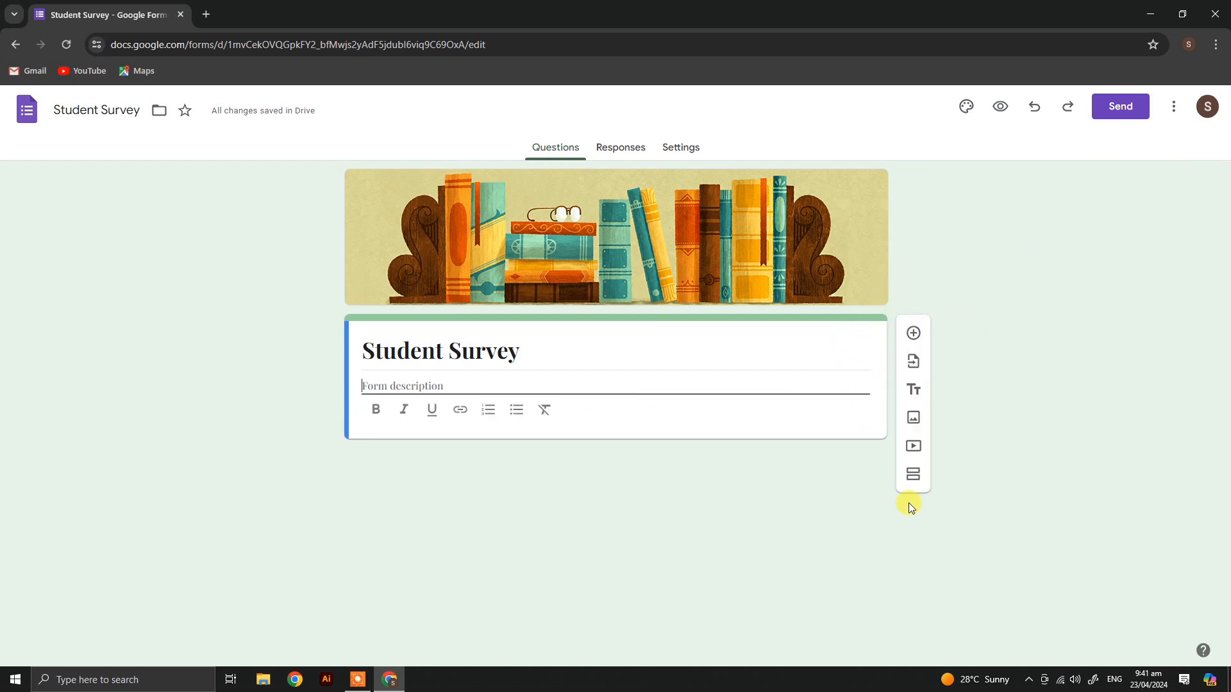
left_click(892, 442)
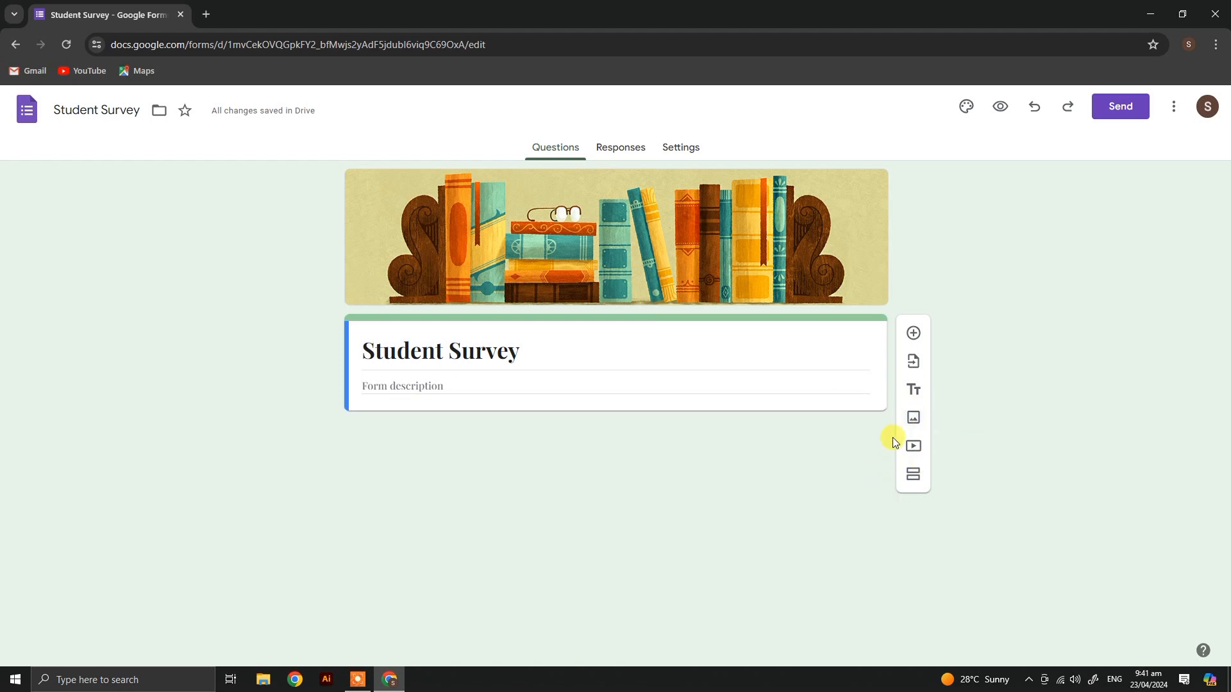
left_click(914, 350)
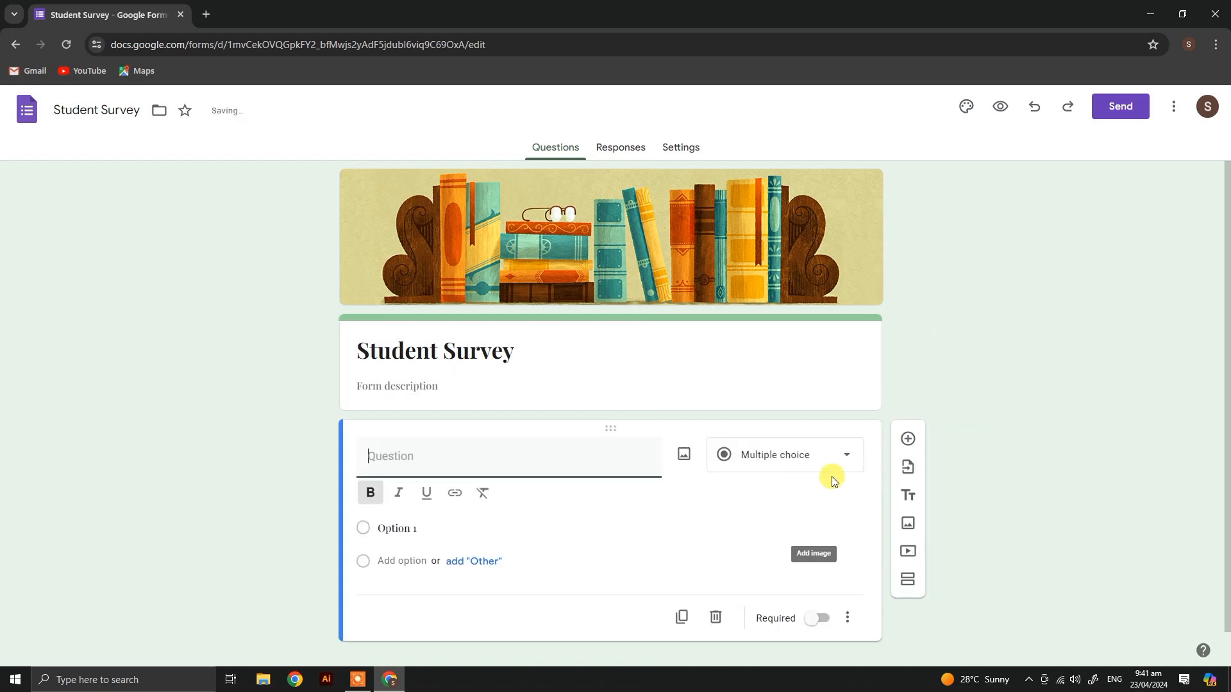
Try adding a title and description block below the question, and delete it again
left_click(908, 494)
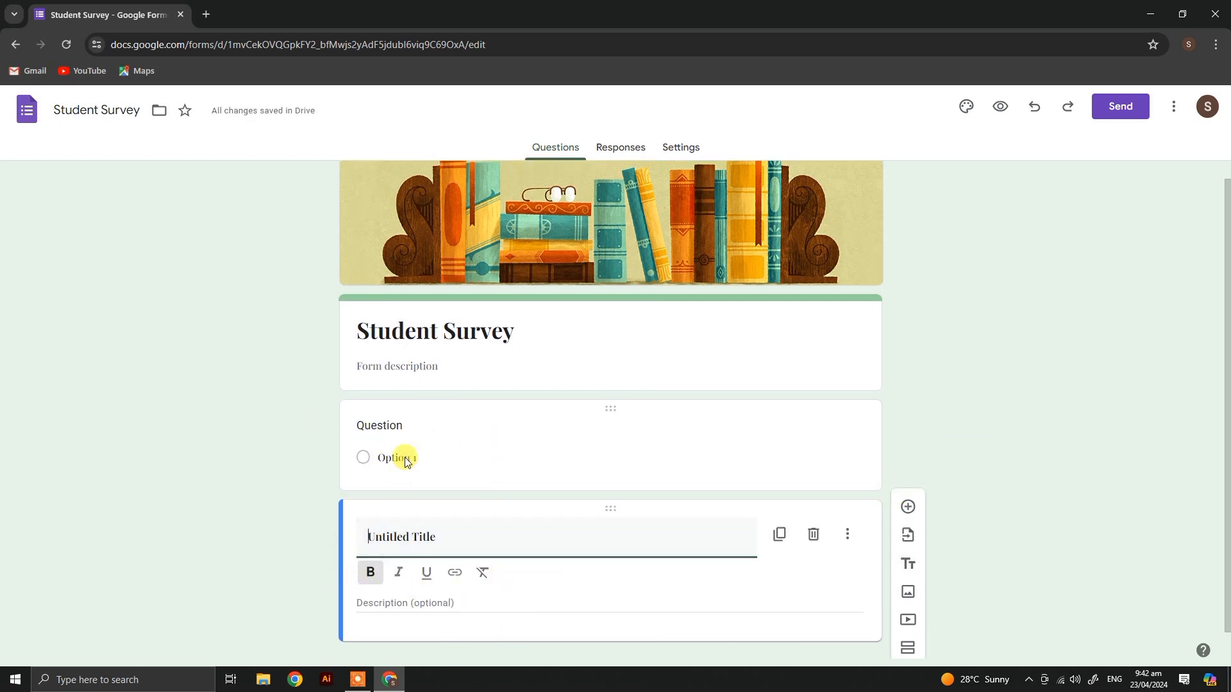
scroll(416, 417, "up", 1)
scroll(833, 545, "down", 1)
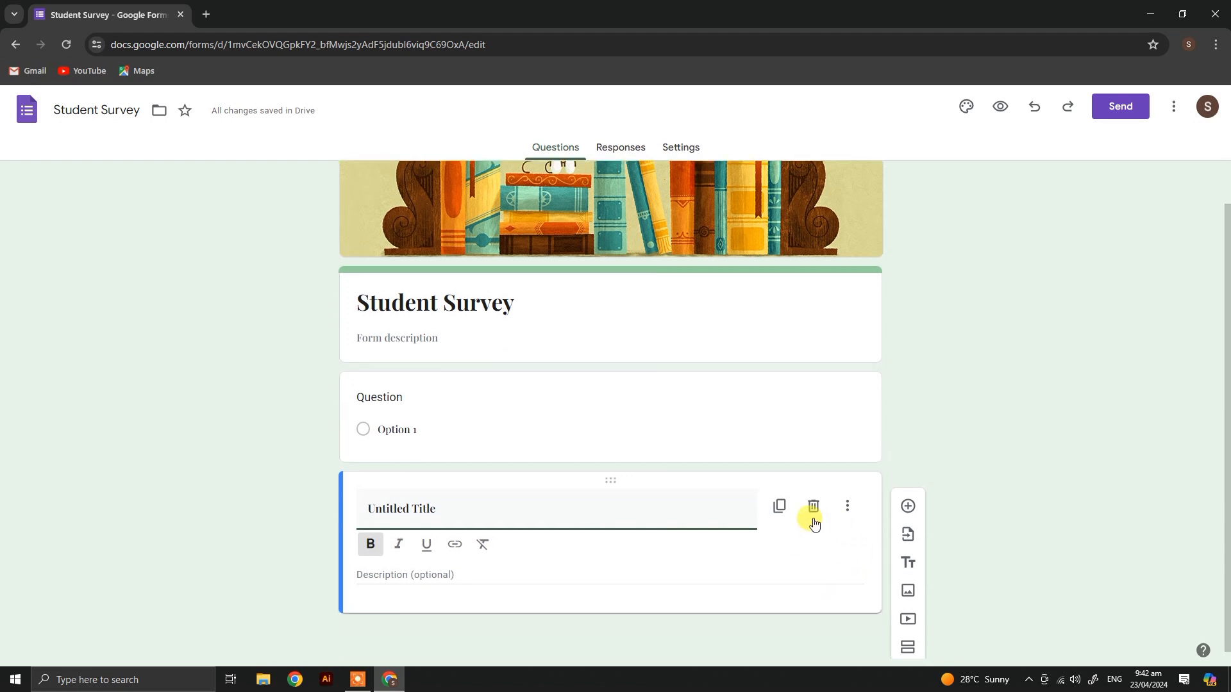
left_click(811, 507)
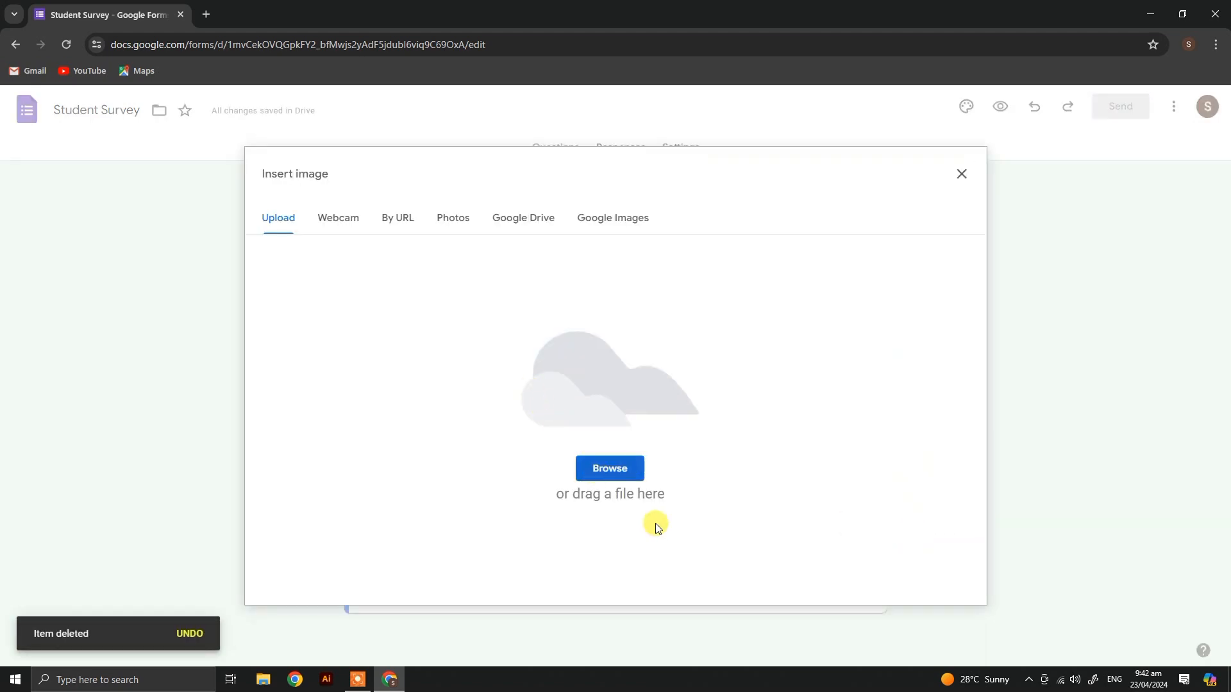
Try inserting the "how to send email" picture from the Downloads folder below the question, and remove it again
left_click(593, 466)
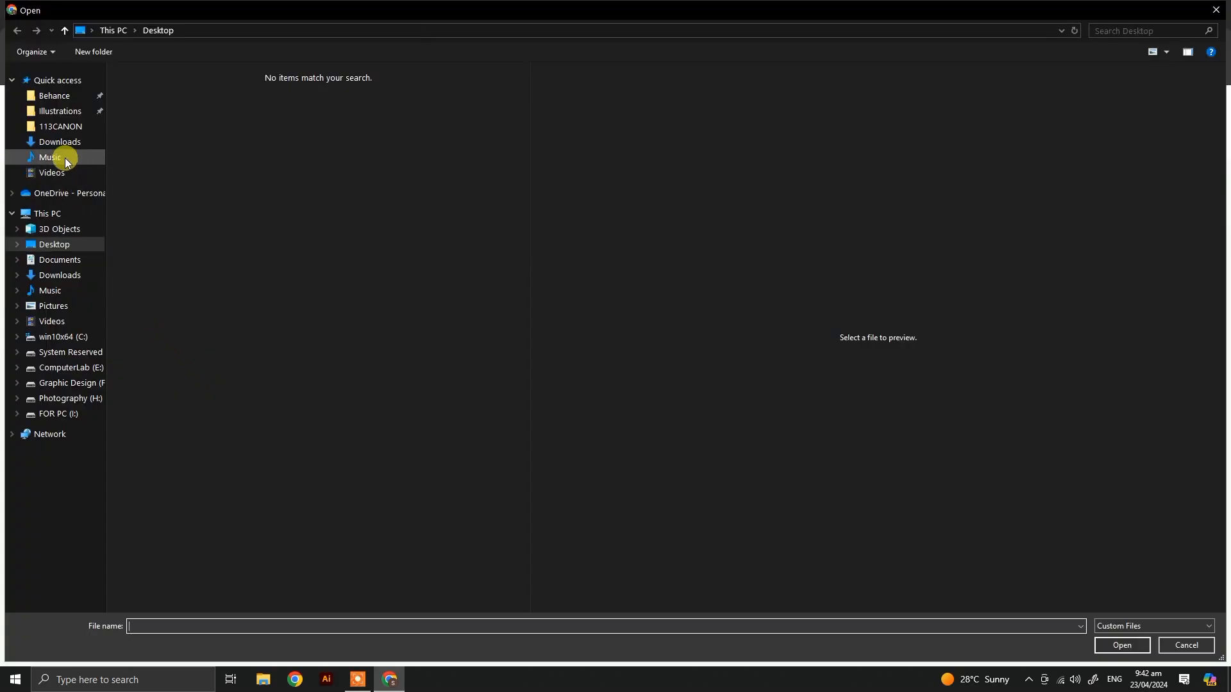
left_click(64, 158)
left_click(58, 142)
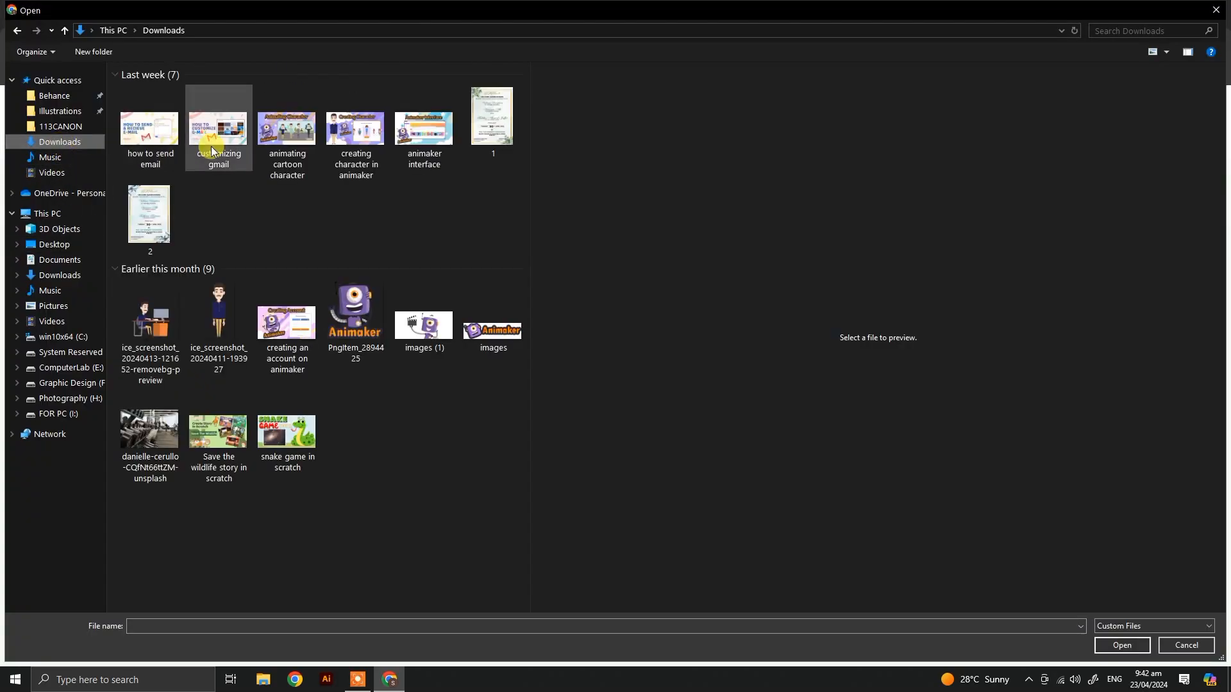
left_click(160, 138)
left_click(1122, 645)
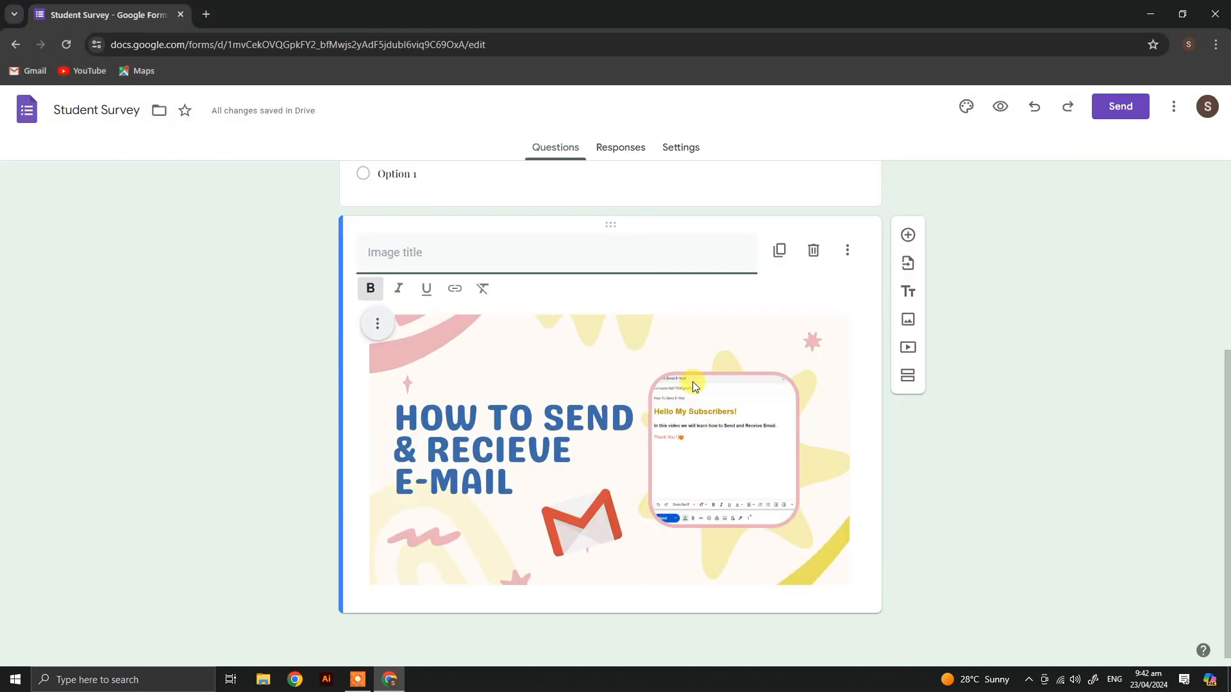
left_click(1047, 506)
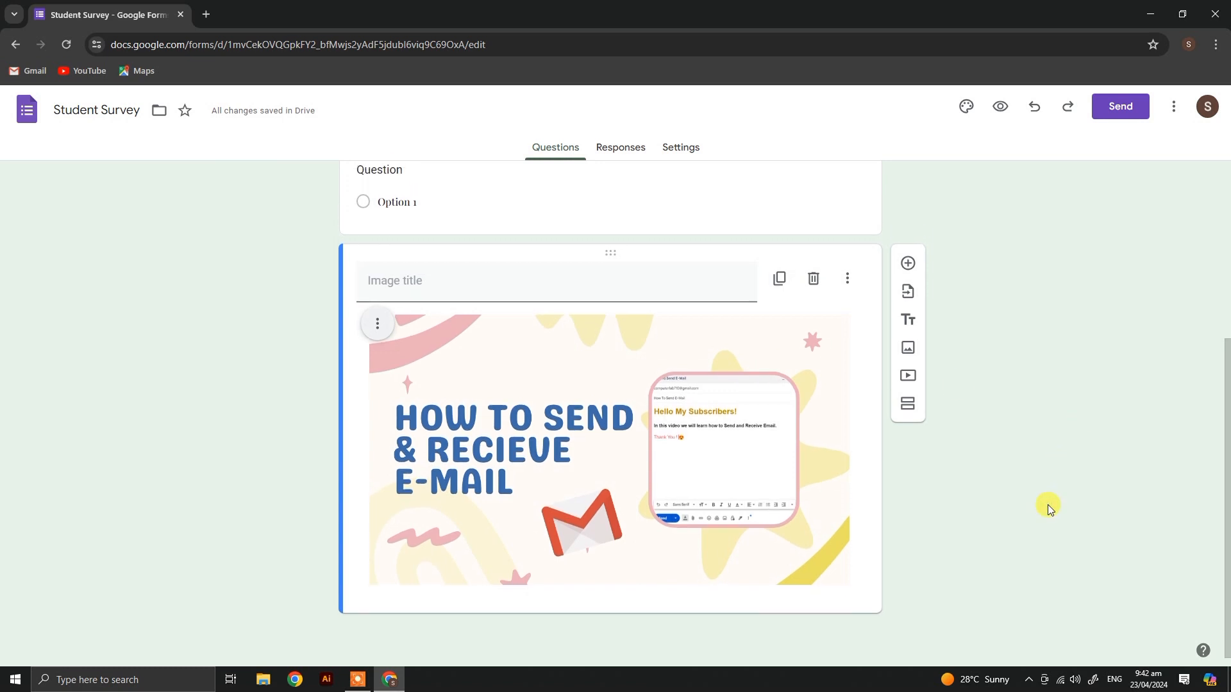
left_click(377, 324)
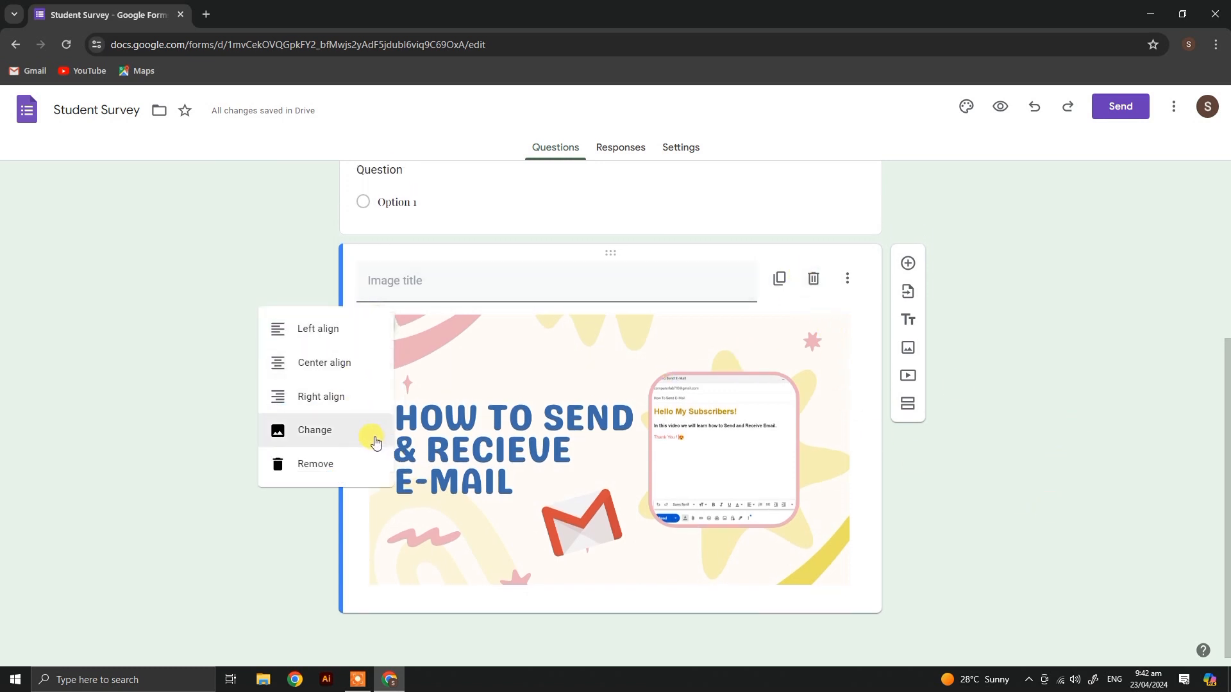
left_click(366, 477)
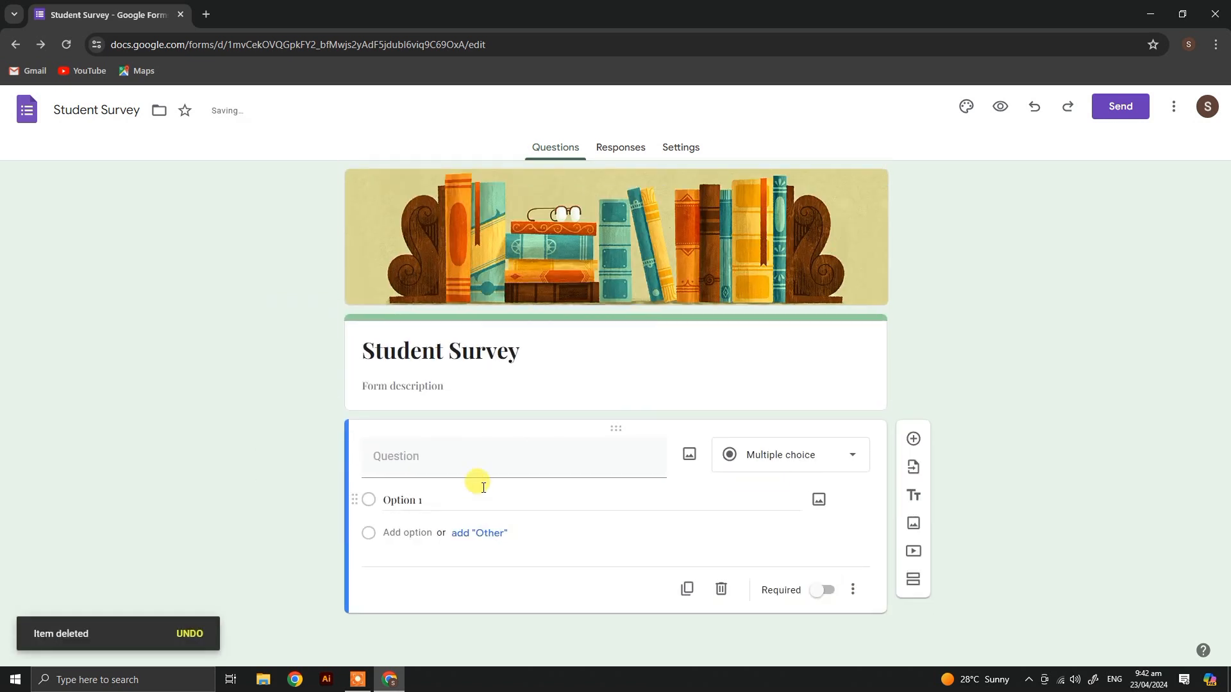
Look at the YouTube video picker and close it without adding a video
left_click(912, 552)
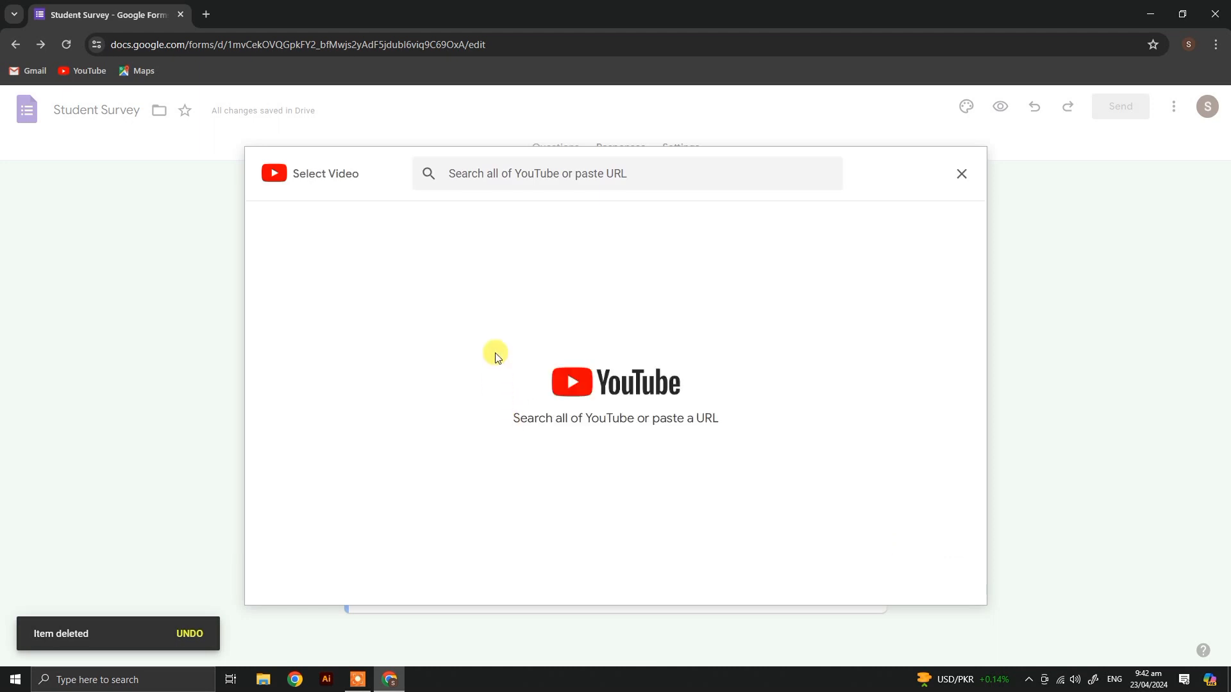
left_click(962, 176)
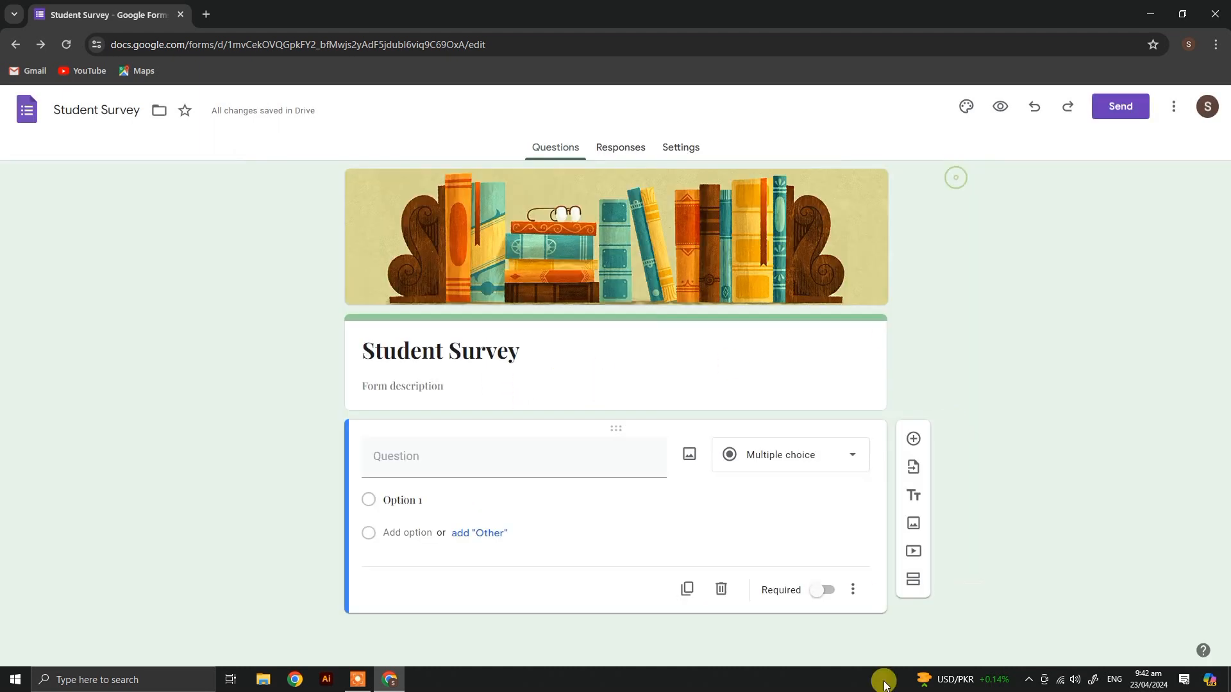
Try adding a second section below the question, look at its options, and delete the section again
left_click(913, 580)
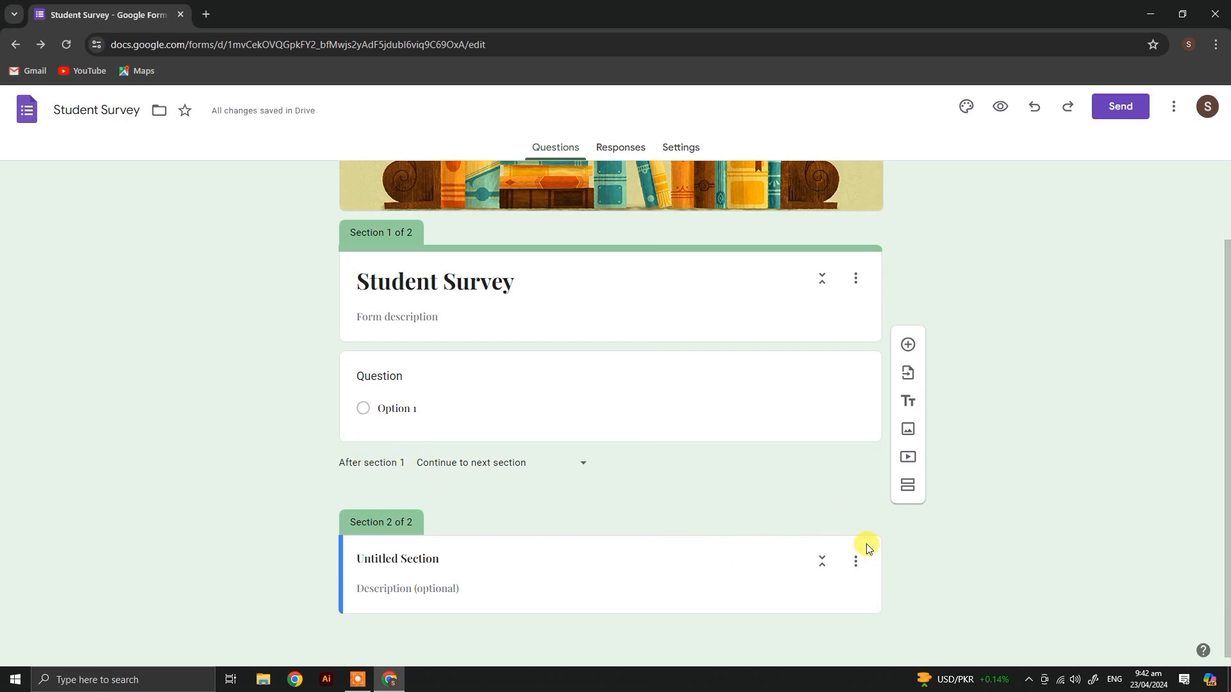
left_click_drag(384, 523, 390, 469)
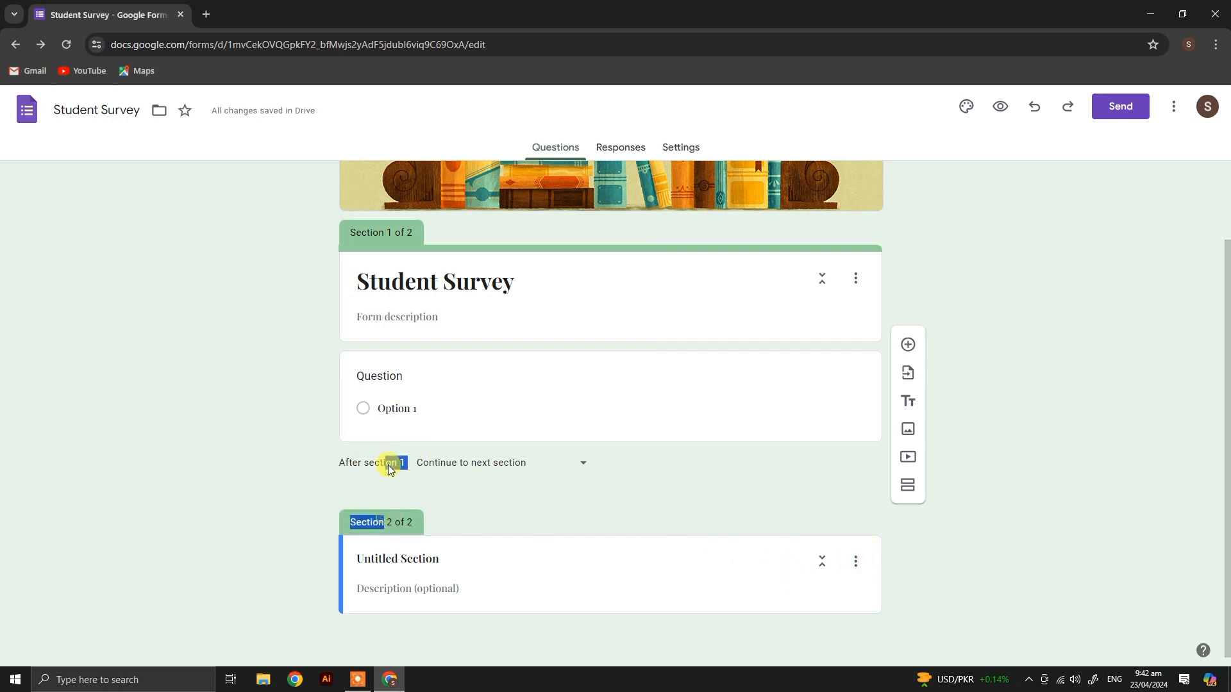
left_click(432, 589)
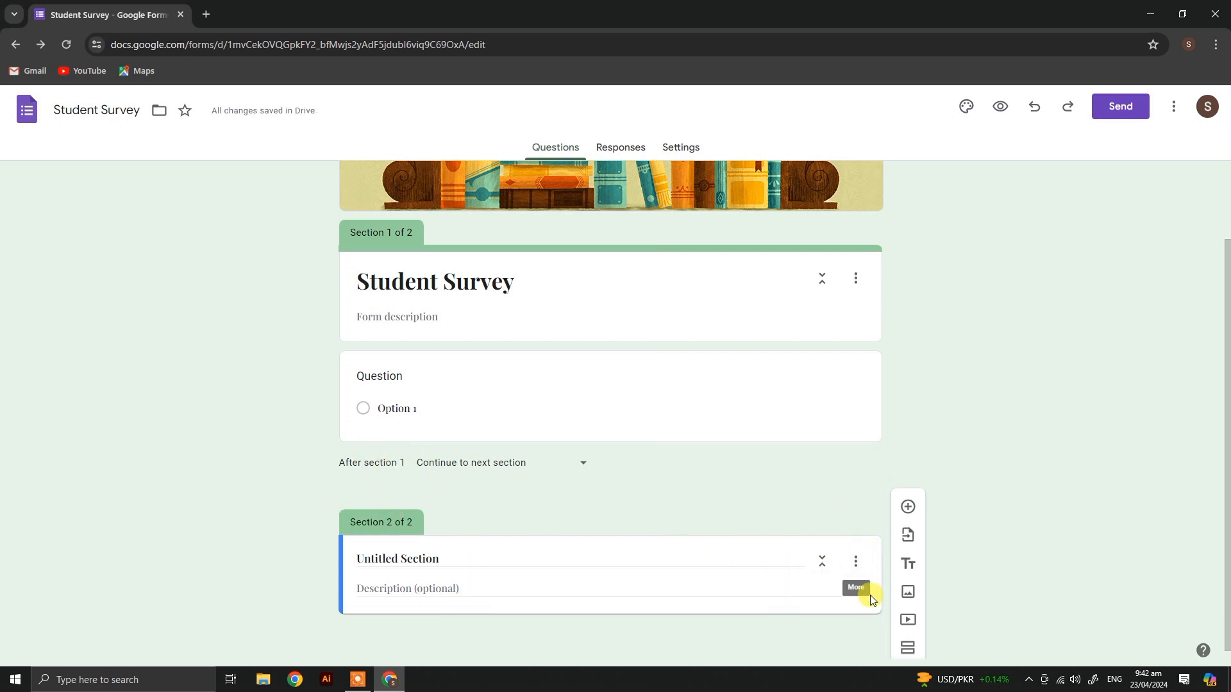
left_click(855, 561)
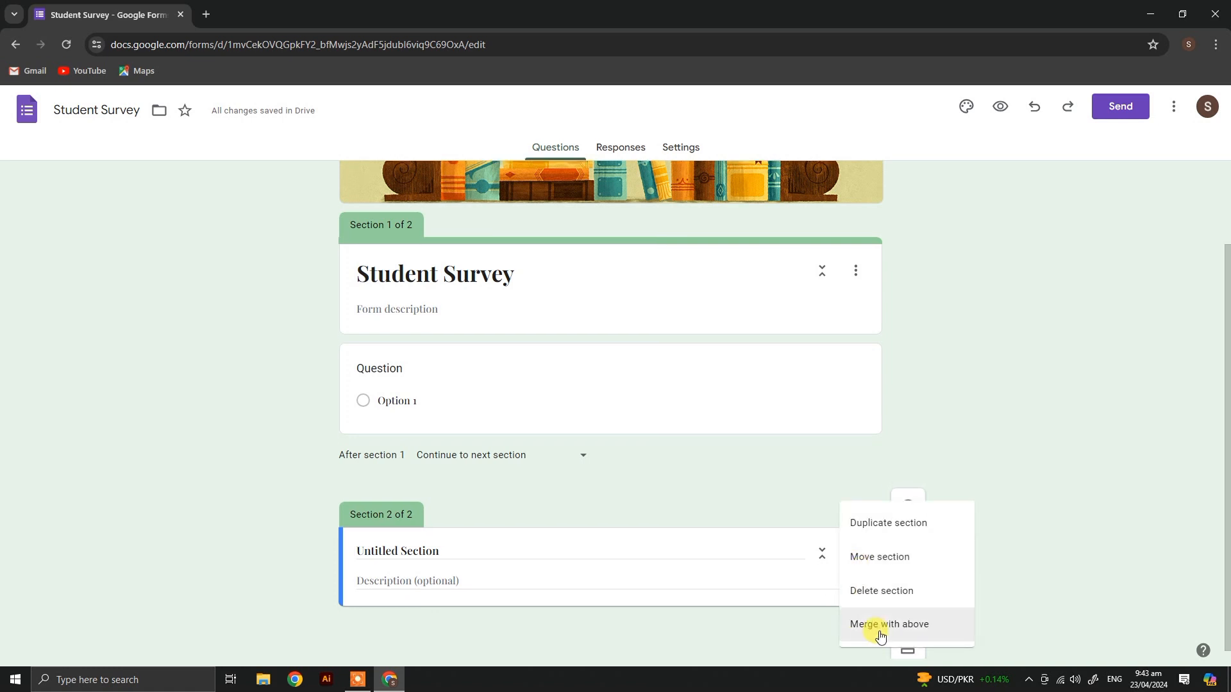
left_click(883, 590)
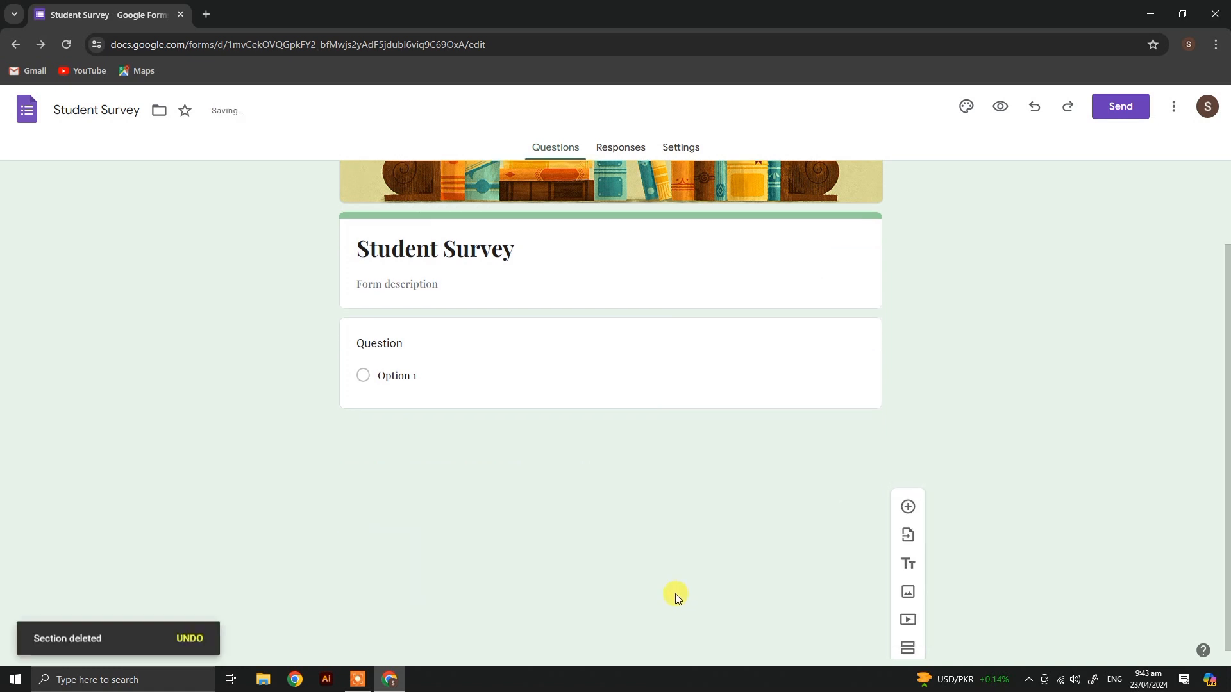
Open the question text of the multiple-choice question for editing
left_click(425, 267)
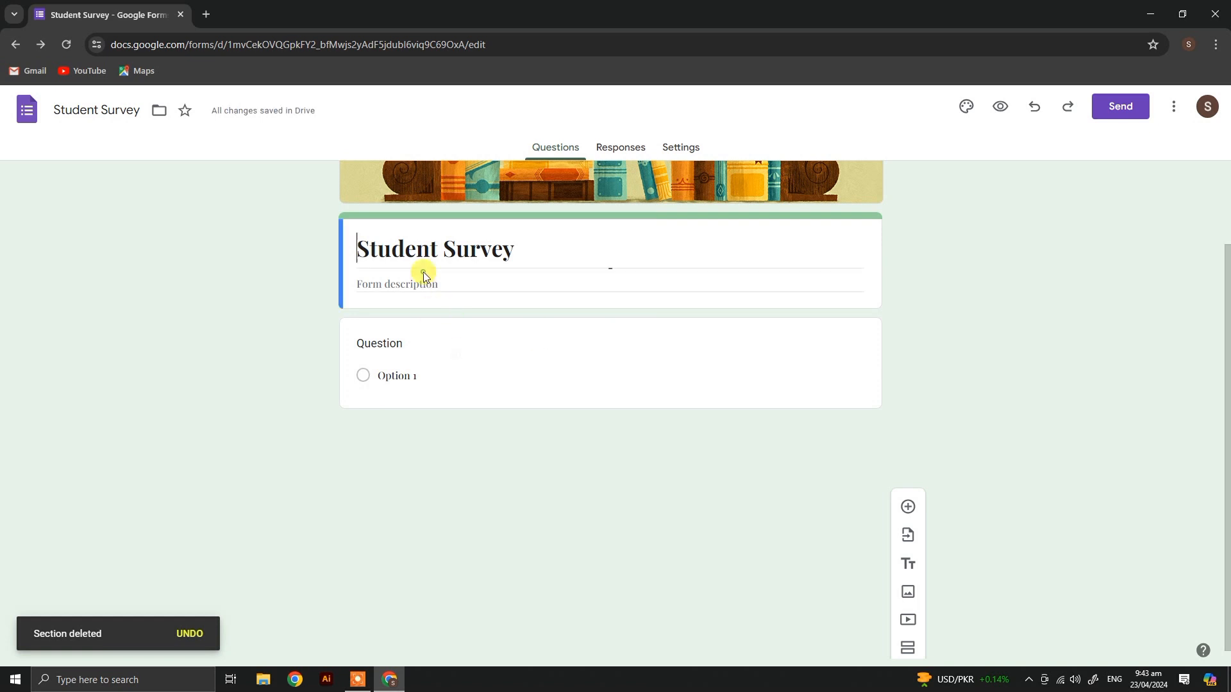
left_click(251, 412)
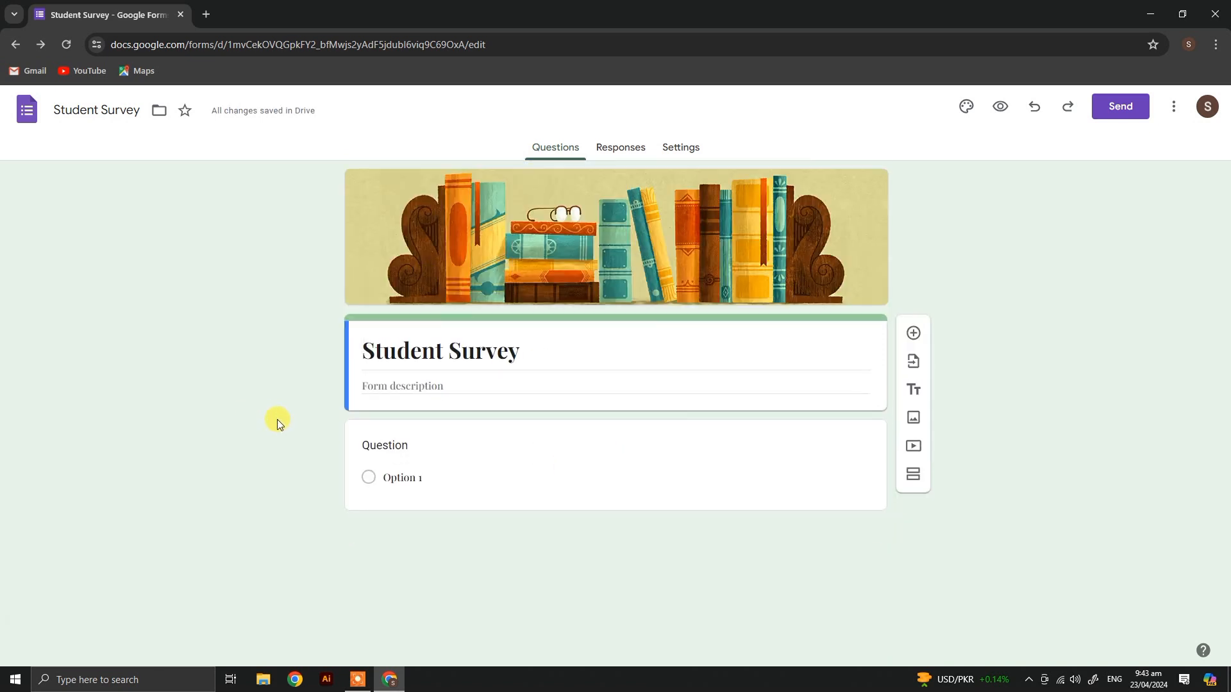
left_click(793, 491)
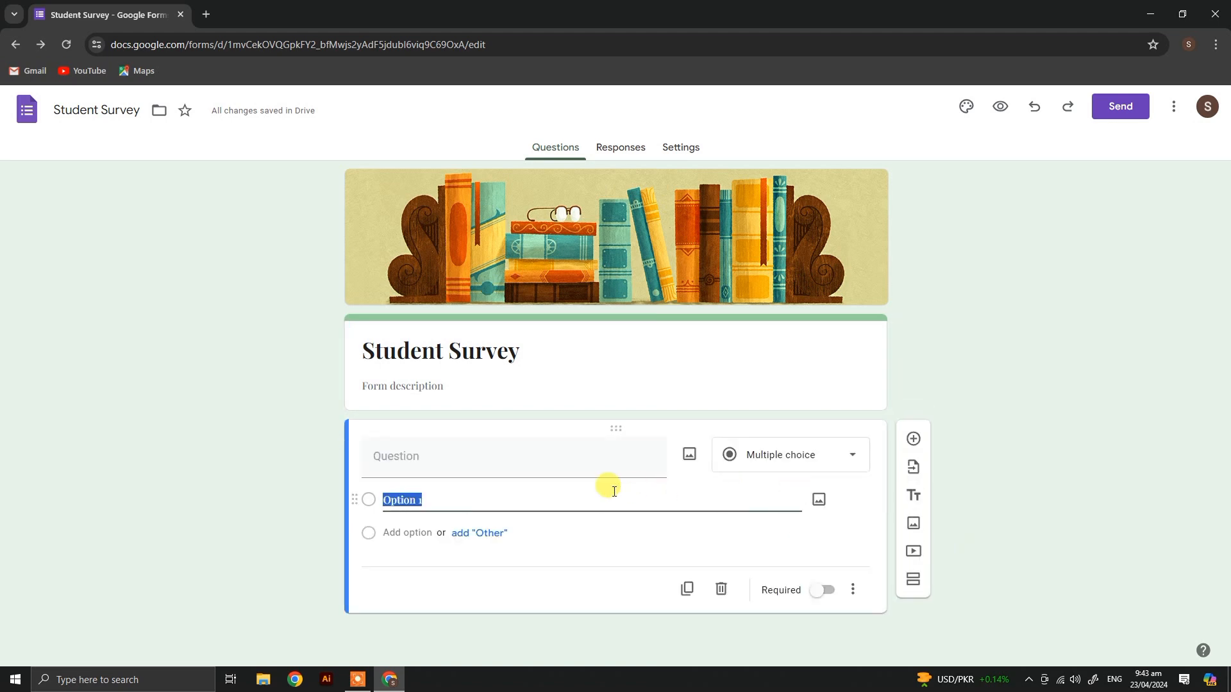
left_click(534, 473)
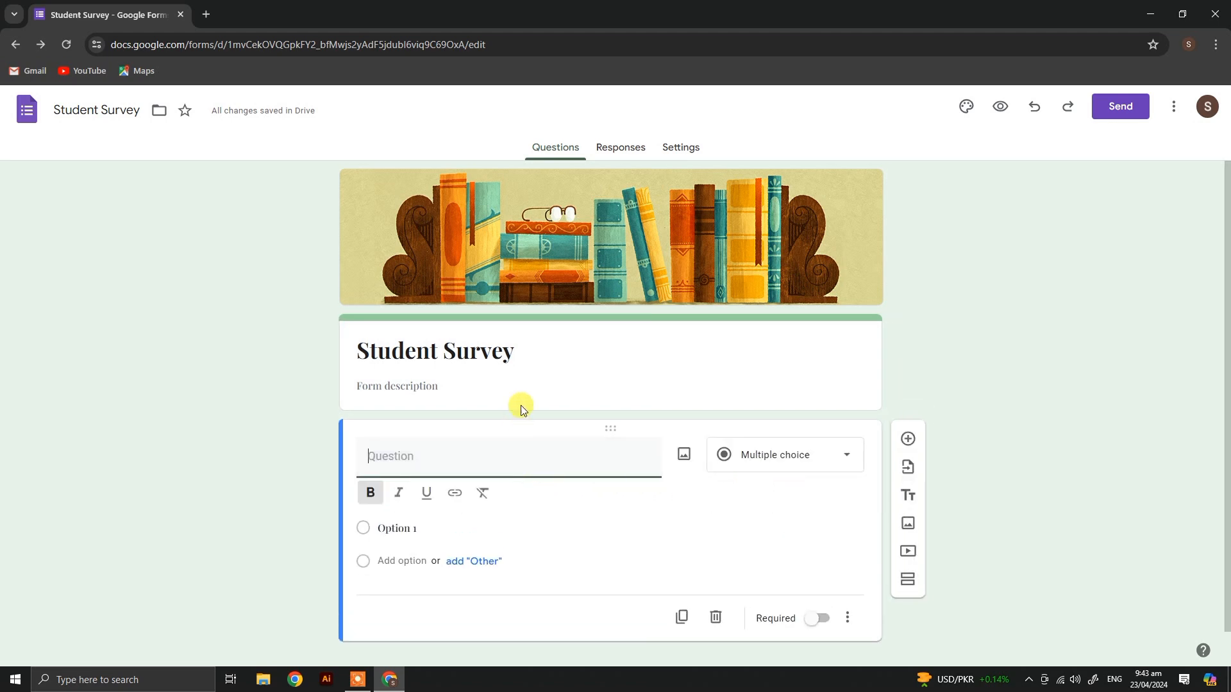